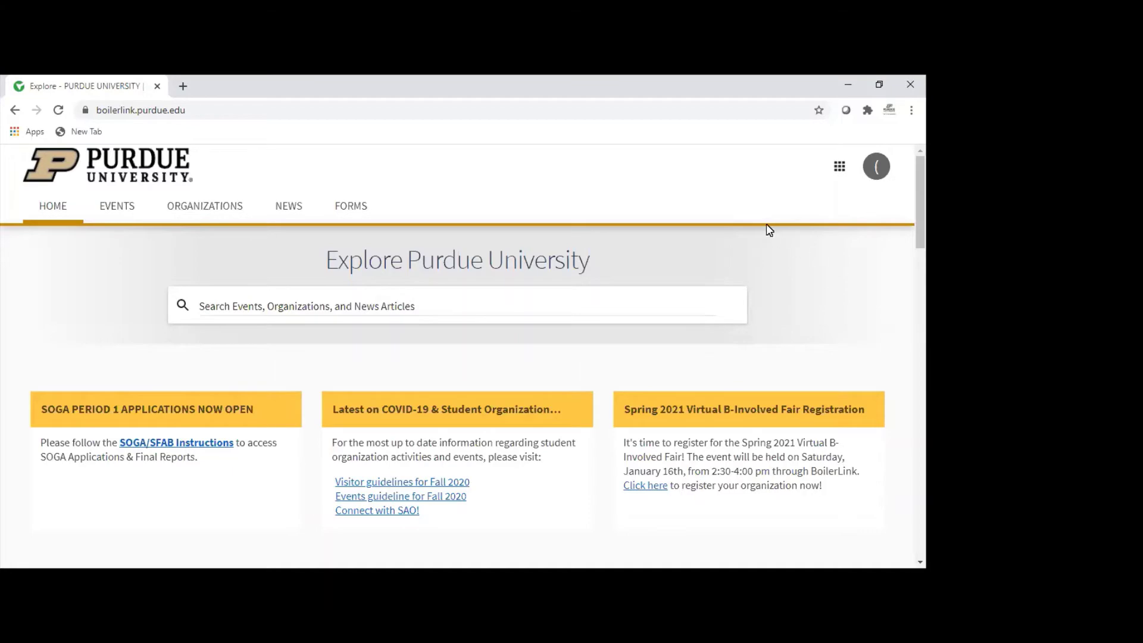
Step: Open the 'Data or Direct Student Email Request' link under Campus Links to show its submissions list
{"action": "scroll", "coordinate": [695, 225], "scroll_direction": "down", "scroll_amount": 4}
{"action": "scroll", "coordinate": [650, 267], "scroll_direction": "down", "scroll_amount": 10}
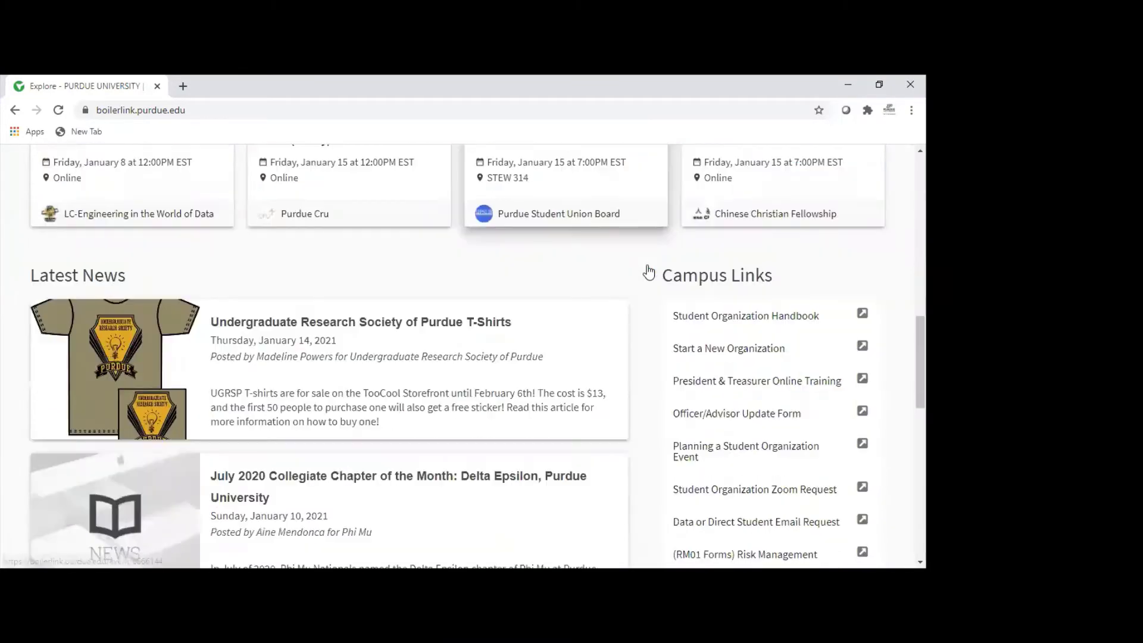
{"action": "scroll", "coordinate": [650, 271], "scroll_direction": "down", "scroll_amount": 1}
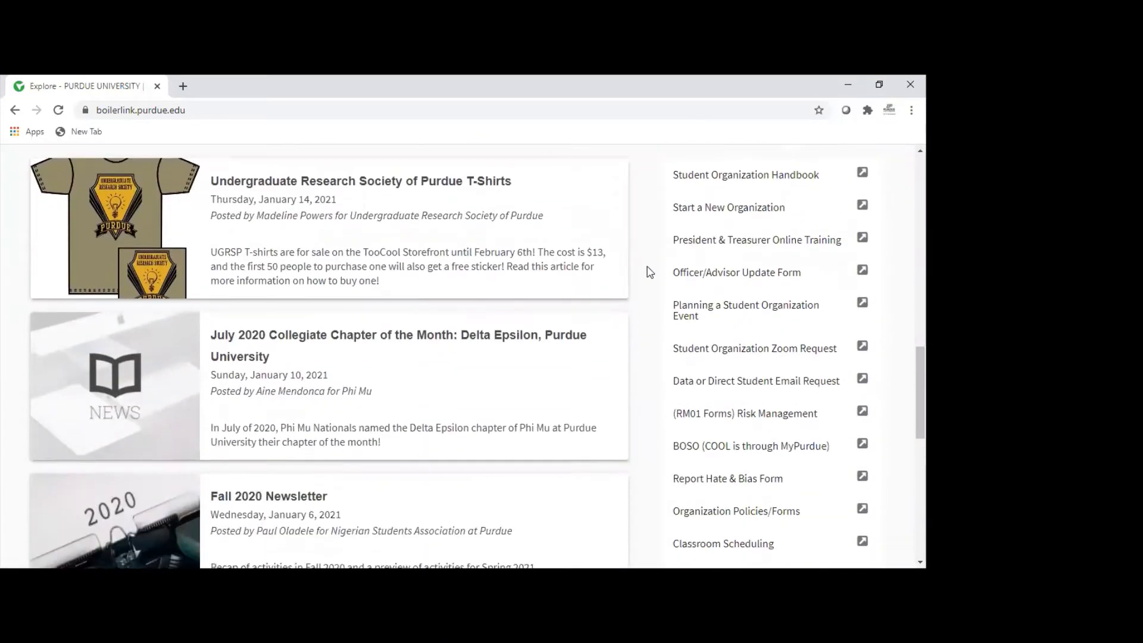
{"action": "left_click", "coordinate": [729, 381]}
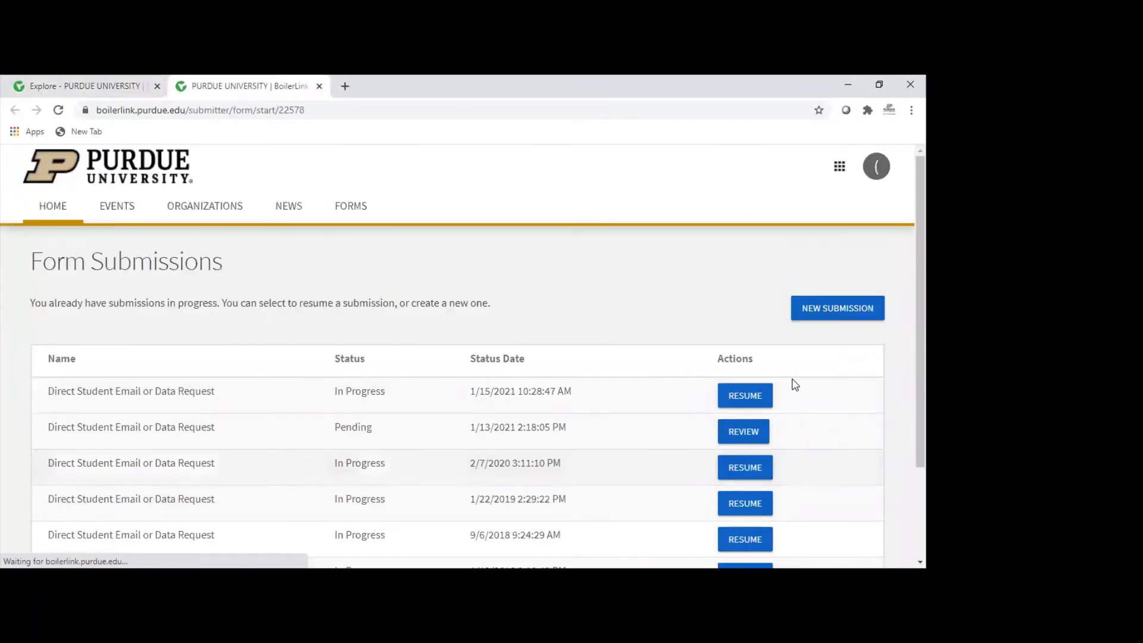
Step: Start a new Direct Student Email or Data Request submission
{"action": "left_click", "coordinate": [841, 310]}
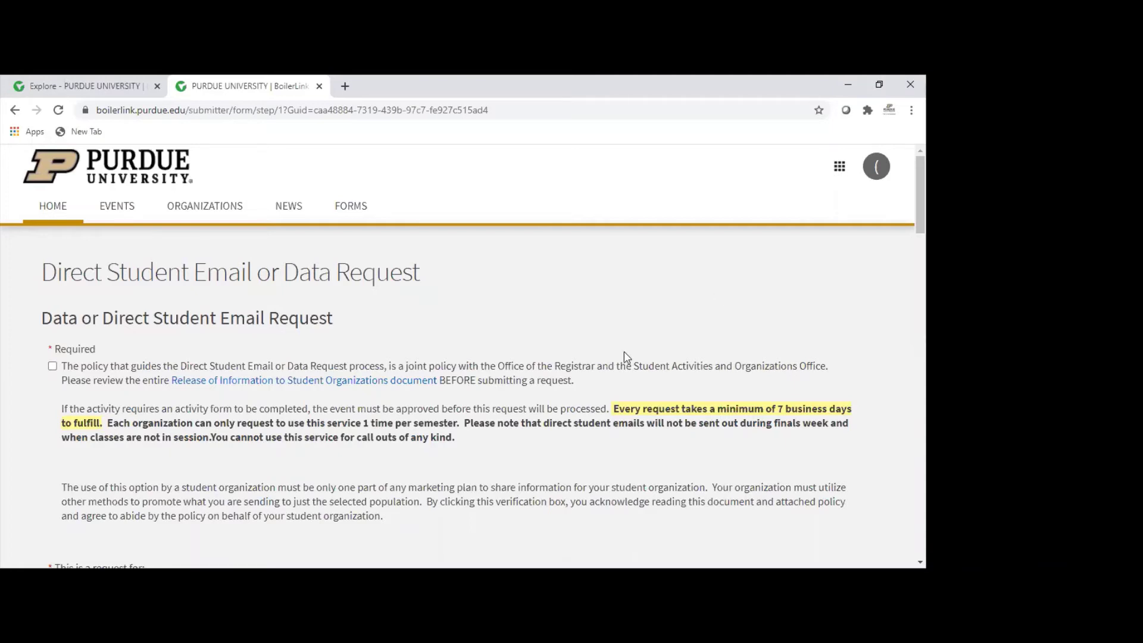
Step: Check the policy acknowledgement box under 'Required' on the request form
{"action": "scroll", "coordinate": [571, 384], "scroll_direction": "down", "scroll_amount": 1}
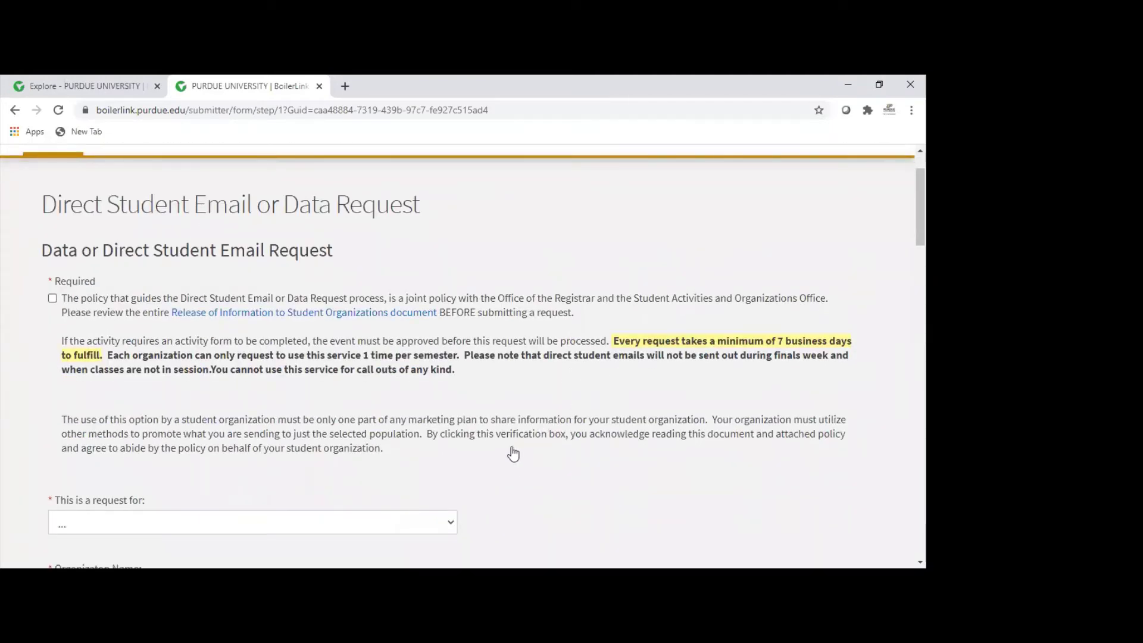
{"action": "scroll", "coordinate": [497, 400], "scroll_direction": "down", "scroll_amount": 1}
{"action": "scroll", "coordinate": [499, 400], "scroll_direction": "down", "scroll_amount": 1}
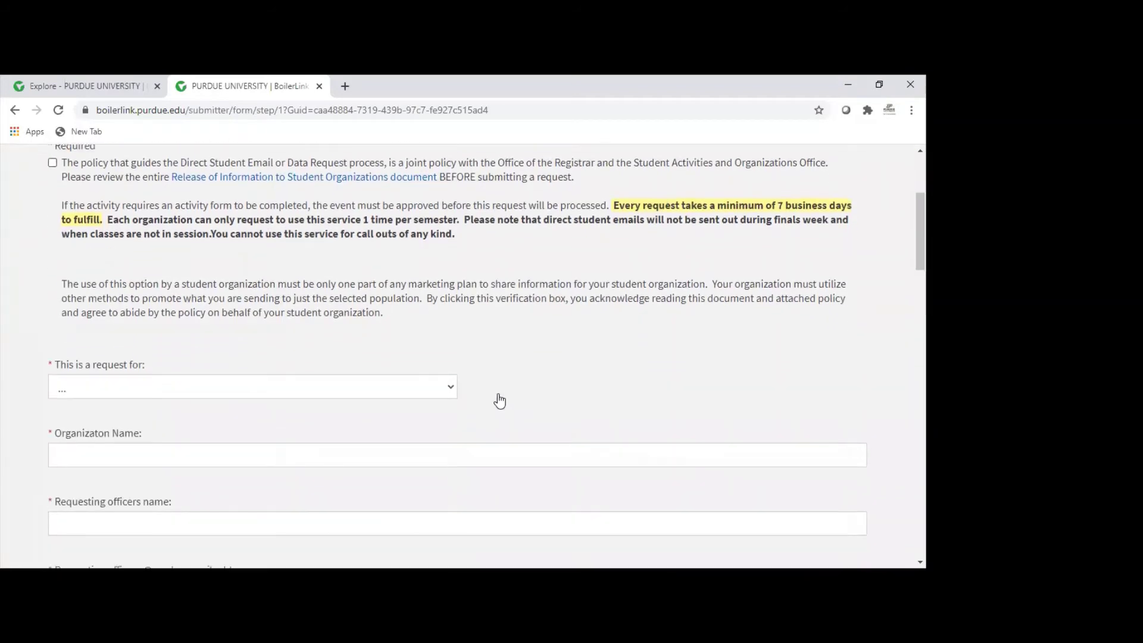
{"action": "scroll", "coordinate": [499, 400], "scroll_direction": "up", "scroll_amount": 1}
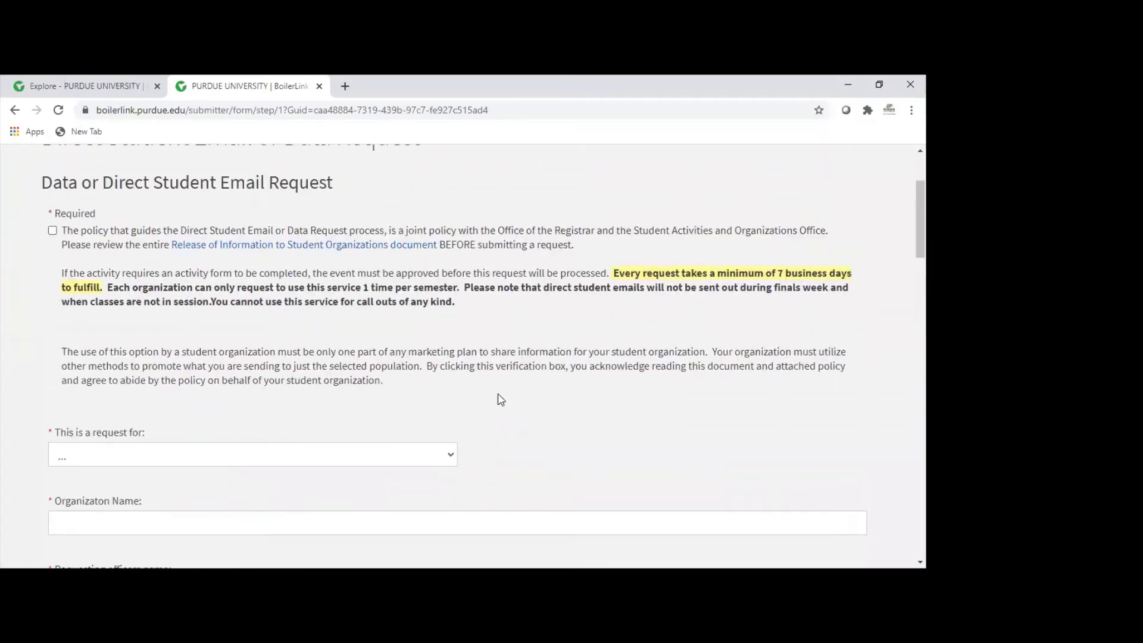
{"action": "left_click", "coordinate": [53, 231]}
{"action": "scroll", "coordinate": [615, 340], "scroll_direction": "down", "scroll_amount": 2}
{"action": "scroll", "coordinate": [615, 340], "scroll_direction": "down", "scroll_amount": 1}
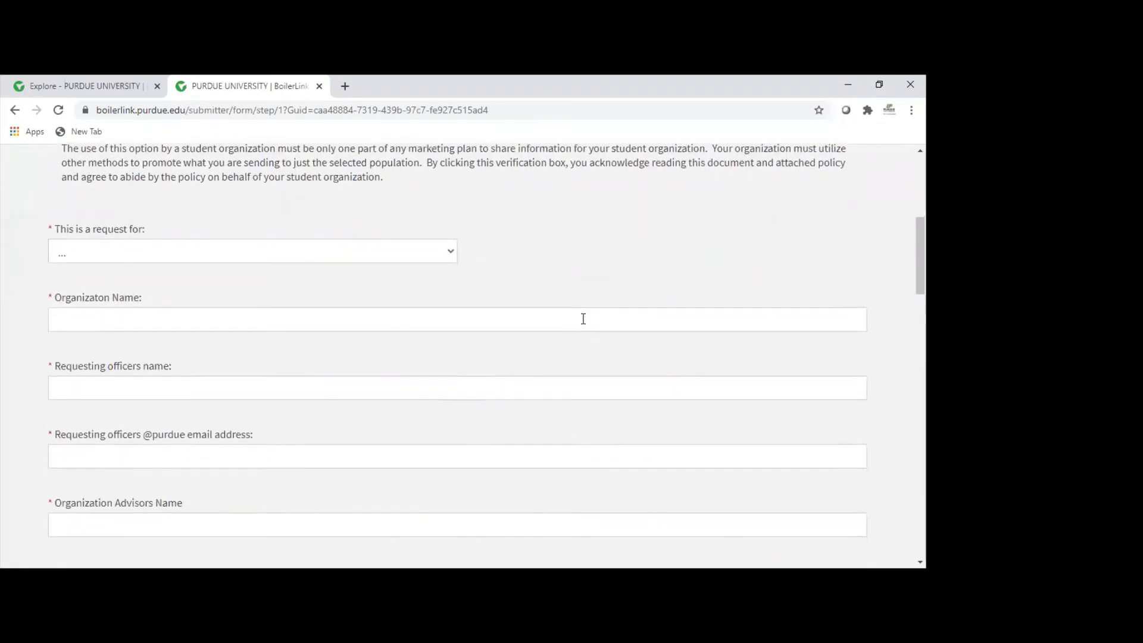
Step: Choose 'Direct student email' as the request type and enter organization 'Student Activities and Organizations'
{"action": "left_click", "coordinate": [450, 256]}
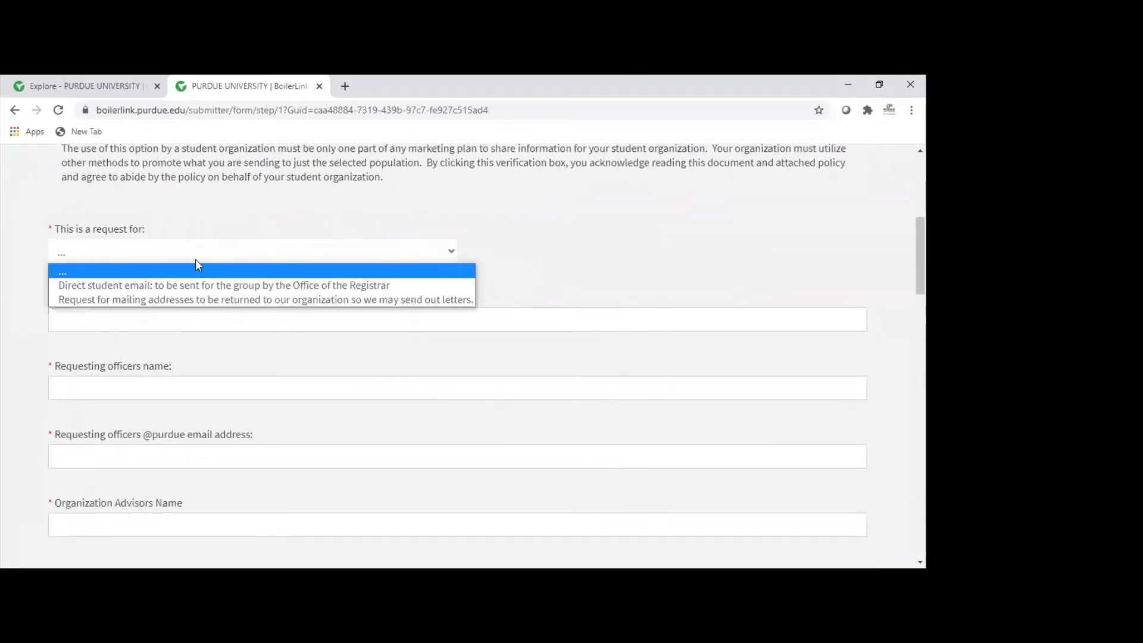
{"action": "left_click", "coordinate": [88, 288]}
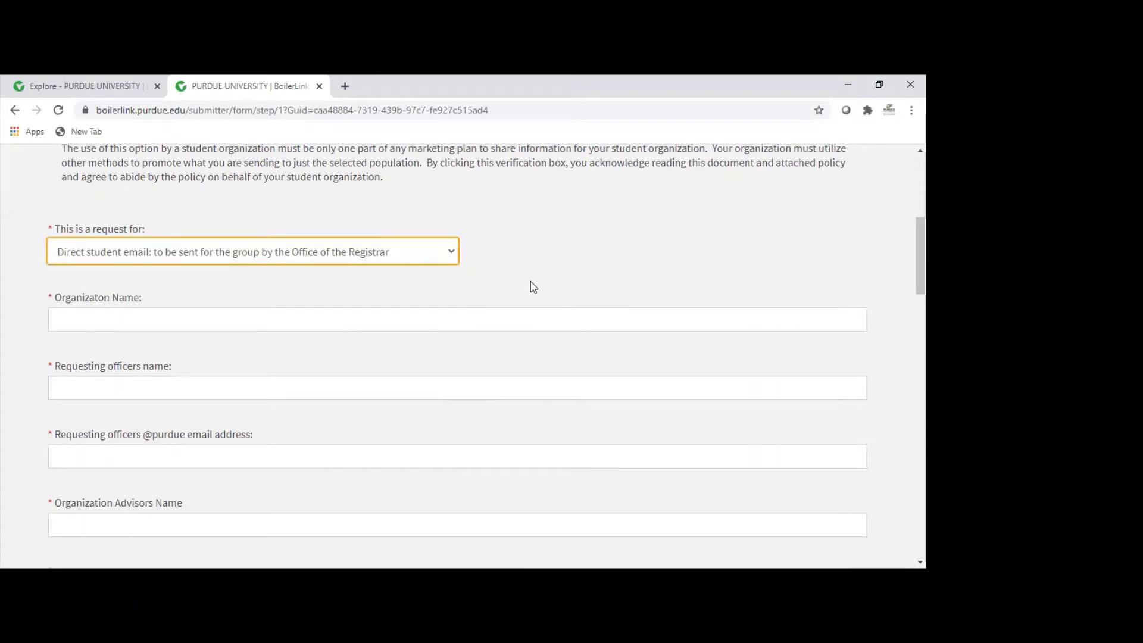
{"action": "left_click", "coordinate": [74, 325]}
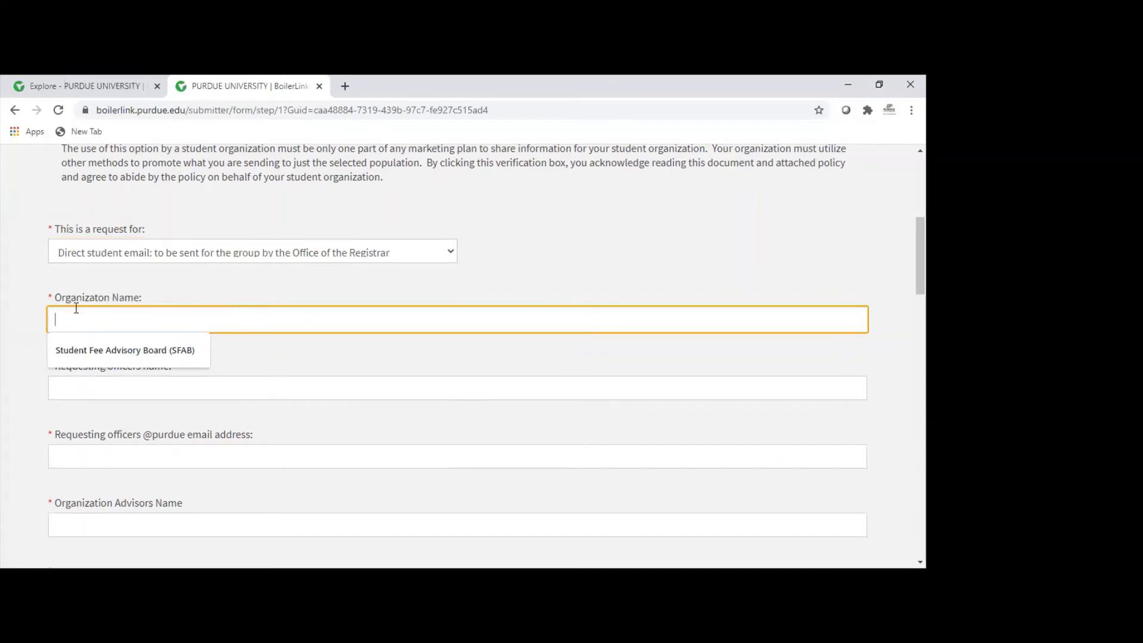
{"action": "type", "text": "Student Activities and "}
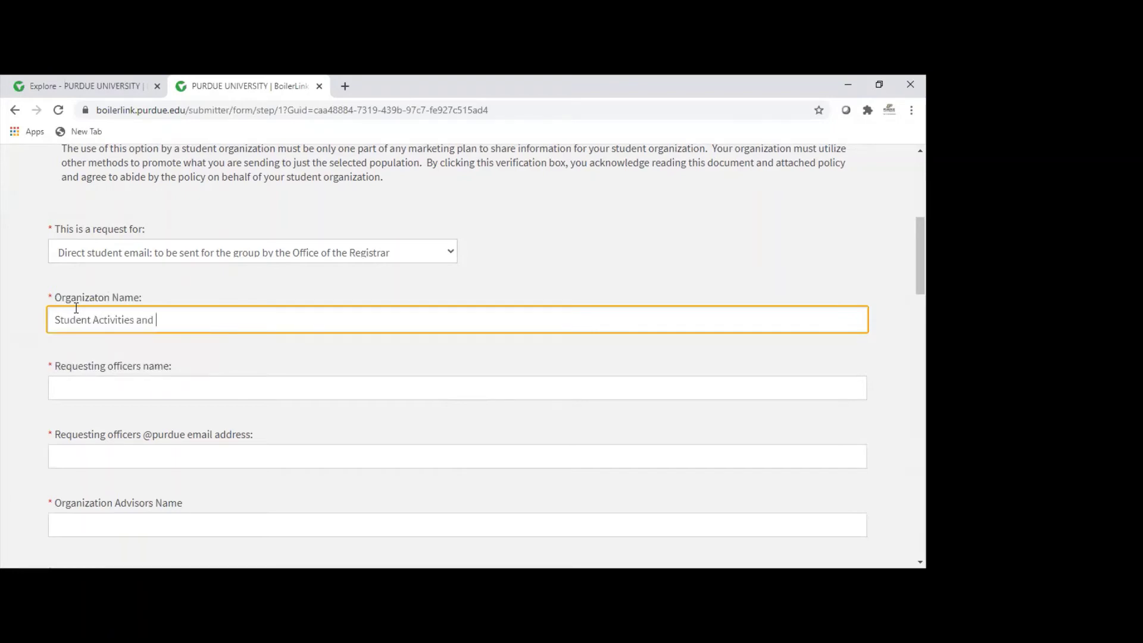
{"action": "type", "text": "Organizations"}
Step: Enter the requesting officer's name and email and the advisor's name, accepting autofill suggestions
{"action": "left_click", "coordinate": [99, 388]}
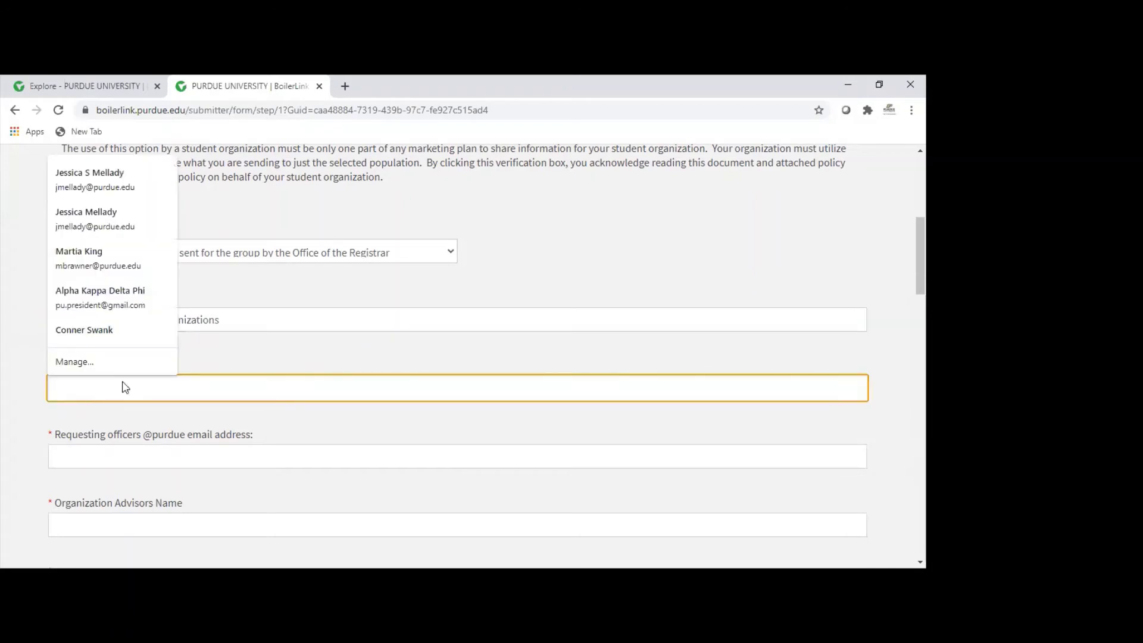
{"action": "left_click", "coordinate": [243, 378]}
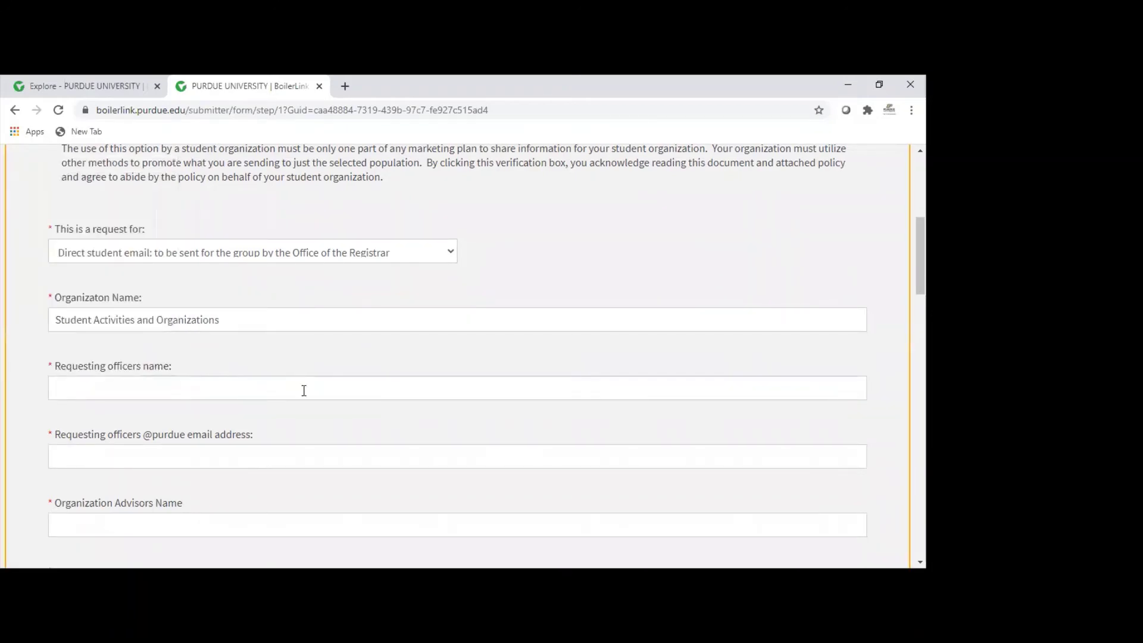
{"action": "left_click", "coordinate": [259, 391]}
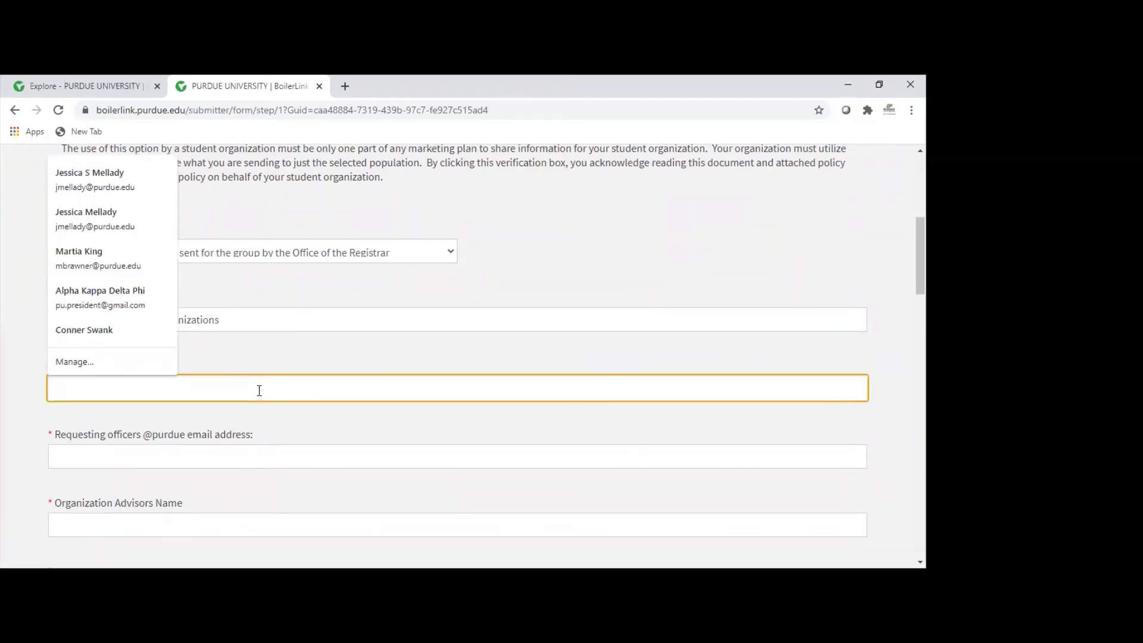
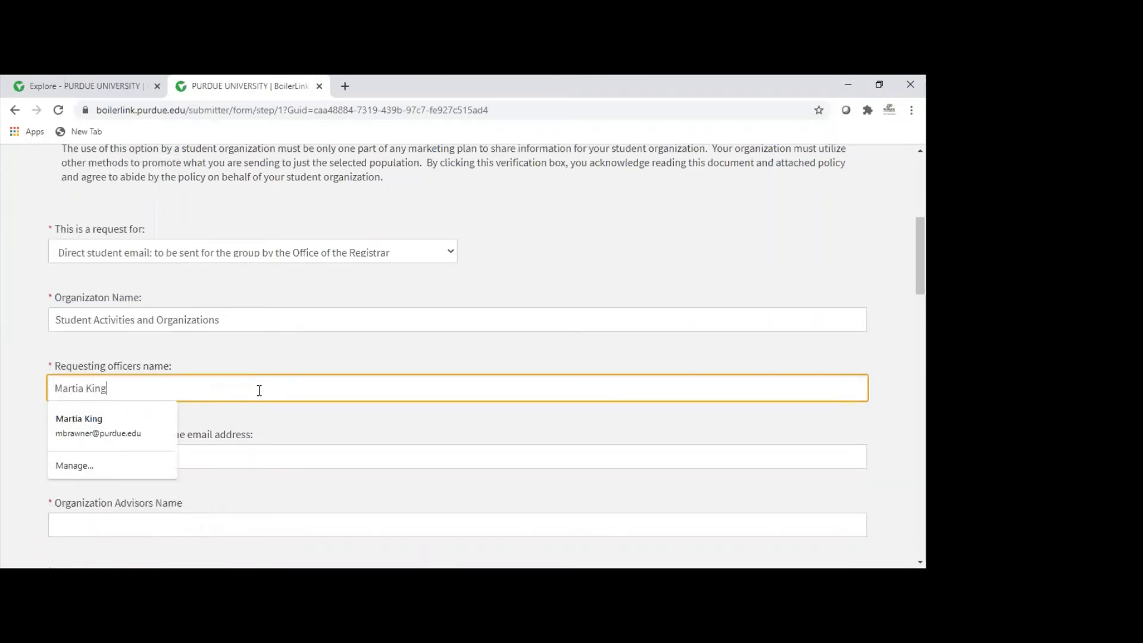
{"action": "key", "text": "Tab"}
{"action": "scroll", "coordinate": [253, 379], "scroll_direction": "down", "scroll_amount": 2}
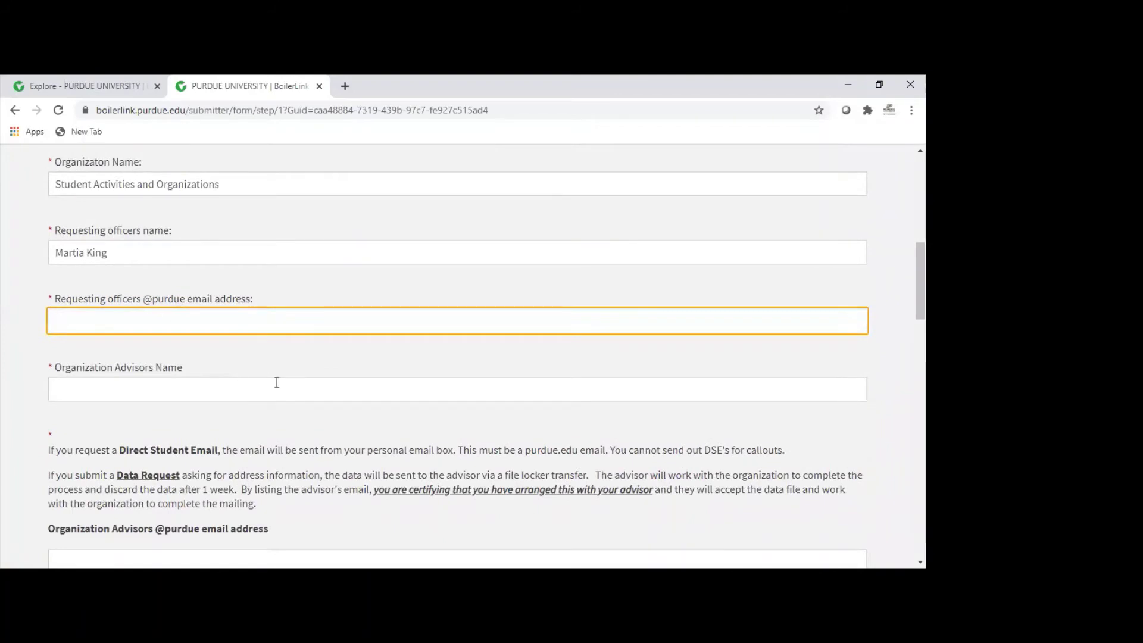
{"action": "type", "text": "mbra"}
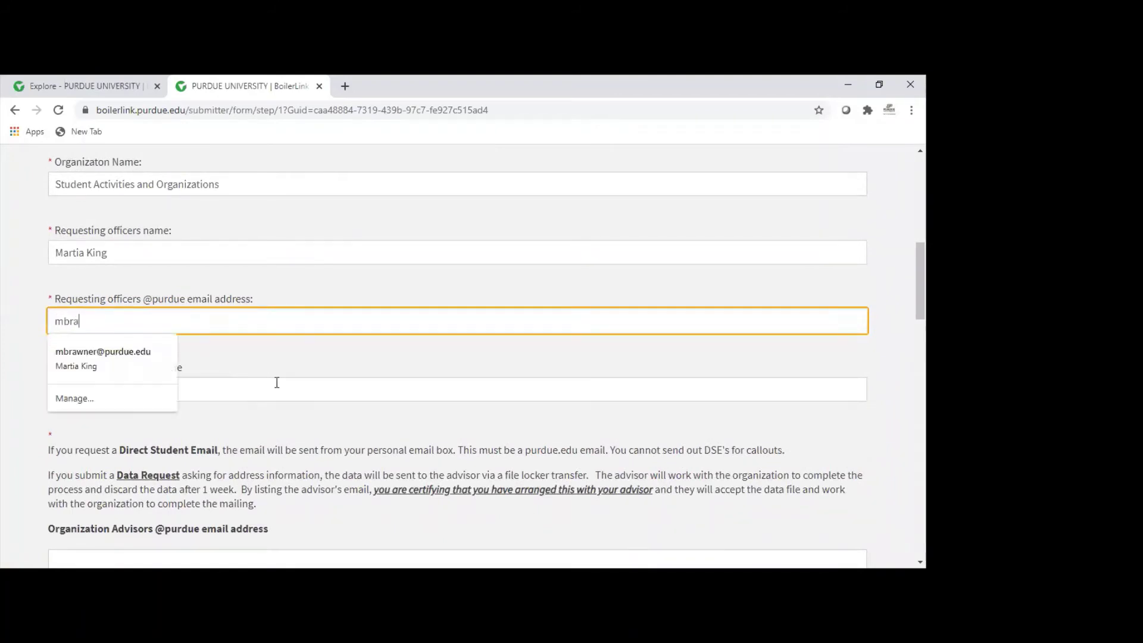
{"action": "left_click", "coordinate": [277, 383]}
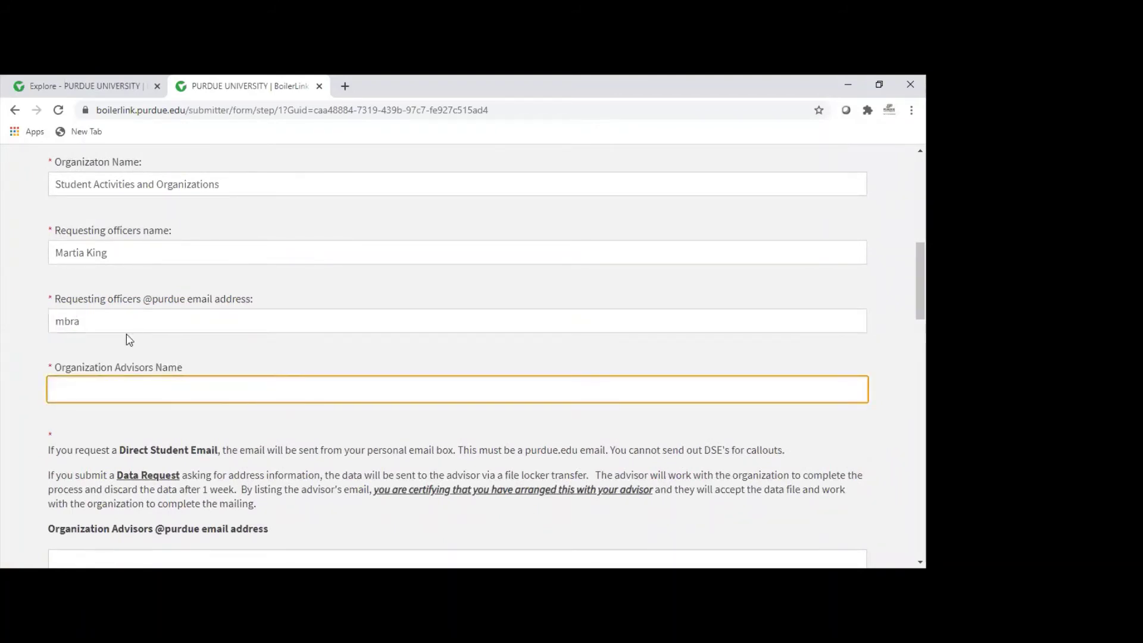
{"action": "left_click", "coordinate": [122, 319]}
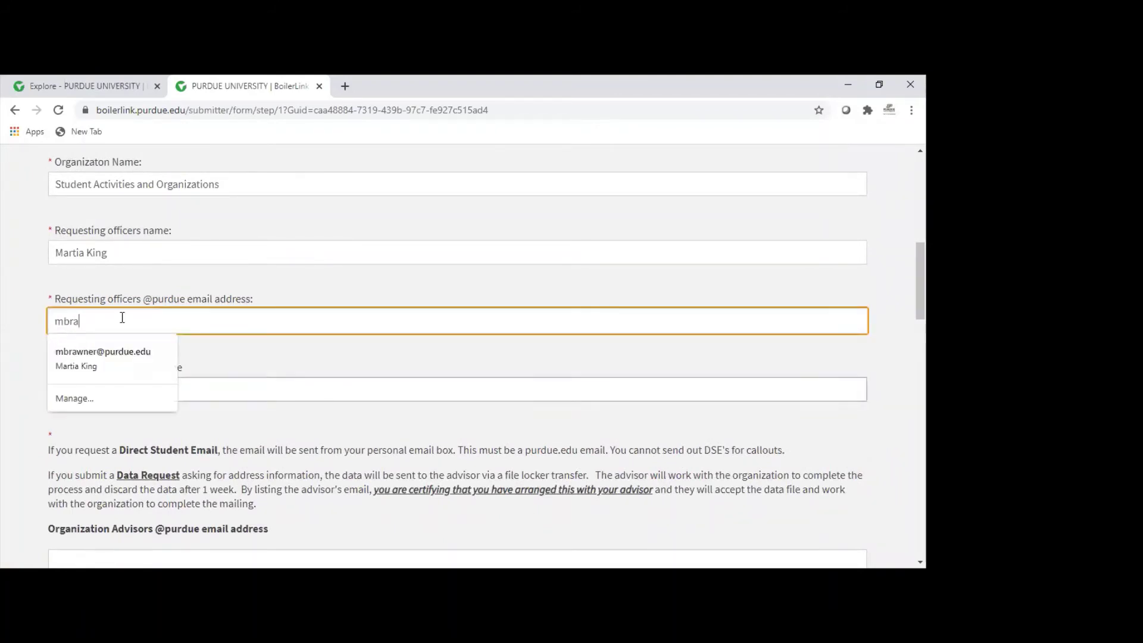
{"action": "left_click", "coordinate": [160, 353]}
{"action": "left_click", "coordinate": [107, 391]}
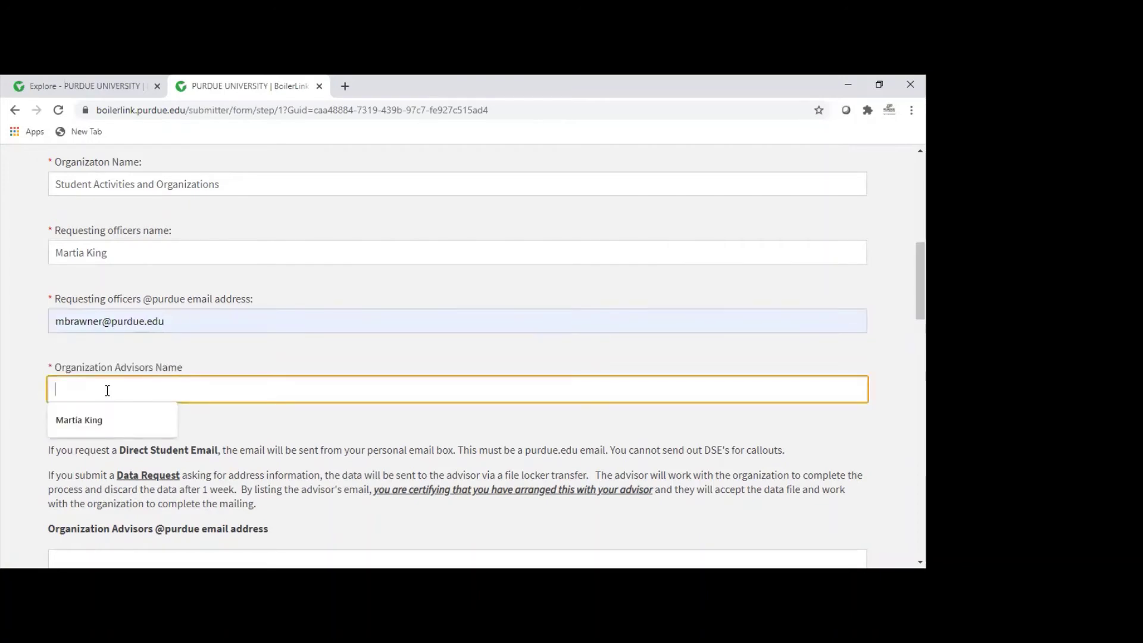
{"action": "left_click", "coordinate": [83, 422]}
{"action": "scroll", "coordinate": [165, 412], "scroll_direction": "down", "scroll_amount": 2}
{"action": "scroll", "coordinate": [165, 414], "scroll_direction": "down", "scroll_amount": 1}
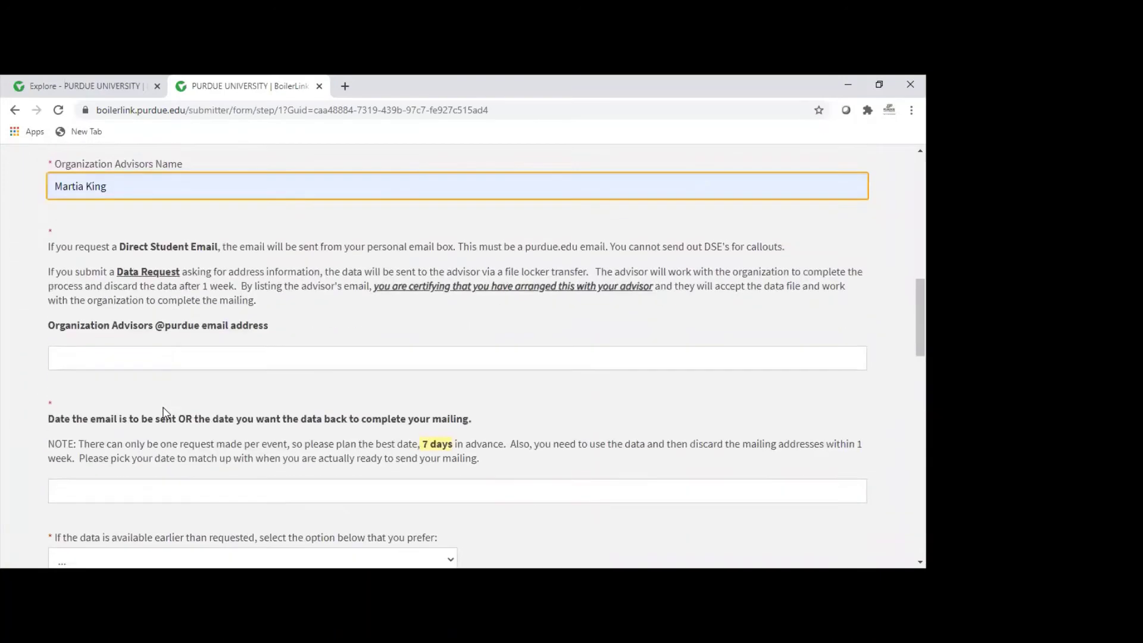
{"action": "scroll", "coordinate": [166, 414], "scroll_direction": "down", "scroll_amount": 1}
{"action": "scroll", "coordinate": [178, 408], "scroll_direction": "up", "scroll_amount": 1}
{"action": "left_click", "coordinate": [53, 359]}
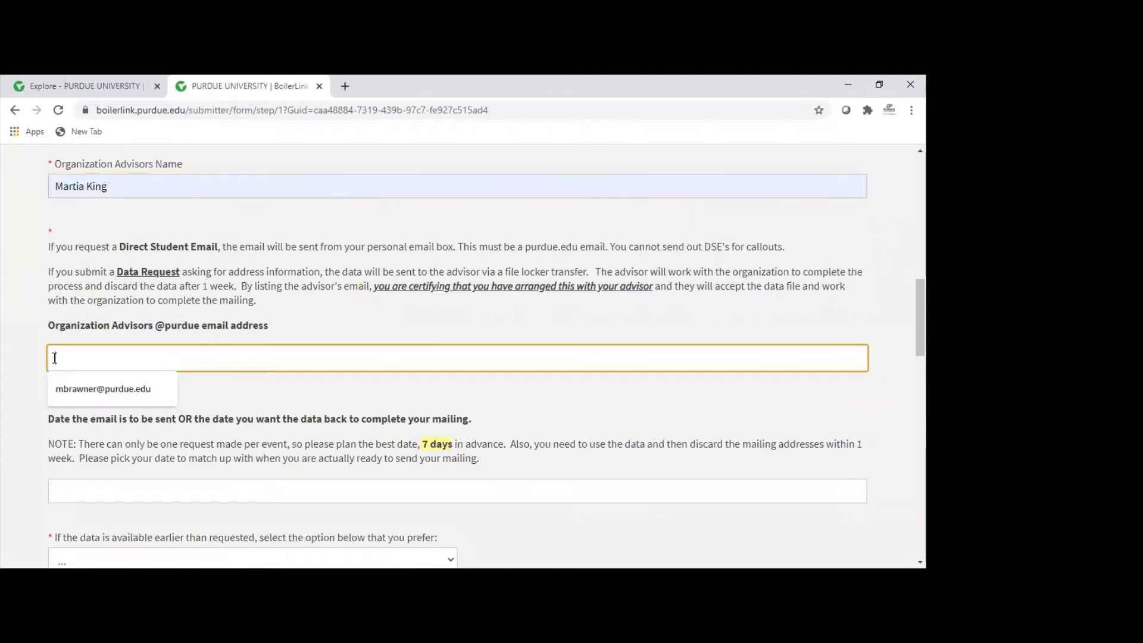
{"action": "left_click", "coordinate": [150, 392]}
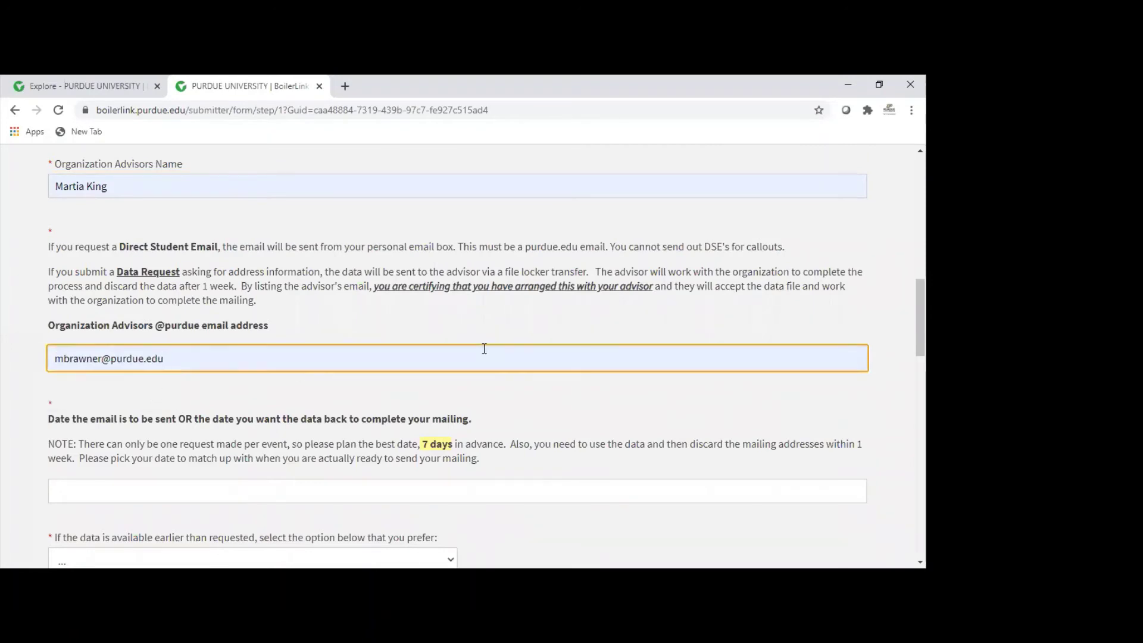
{"action": "scroll", "coordinate": [484, 349], "scroll_direction": "down", "scroll_amount": 2}
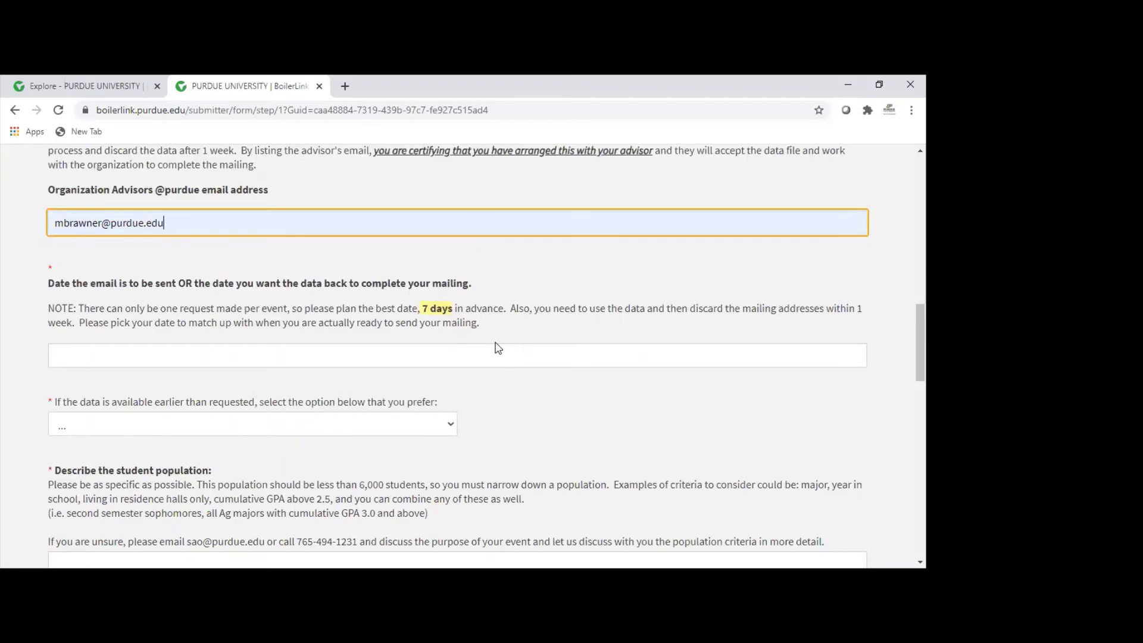
Step: Enter 1/28/2021 as the date the email should be sent
{"action": "left_click", "coordinate": [88, 356]}
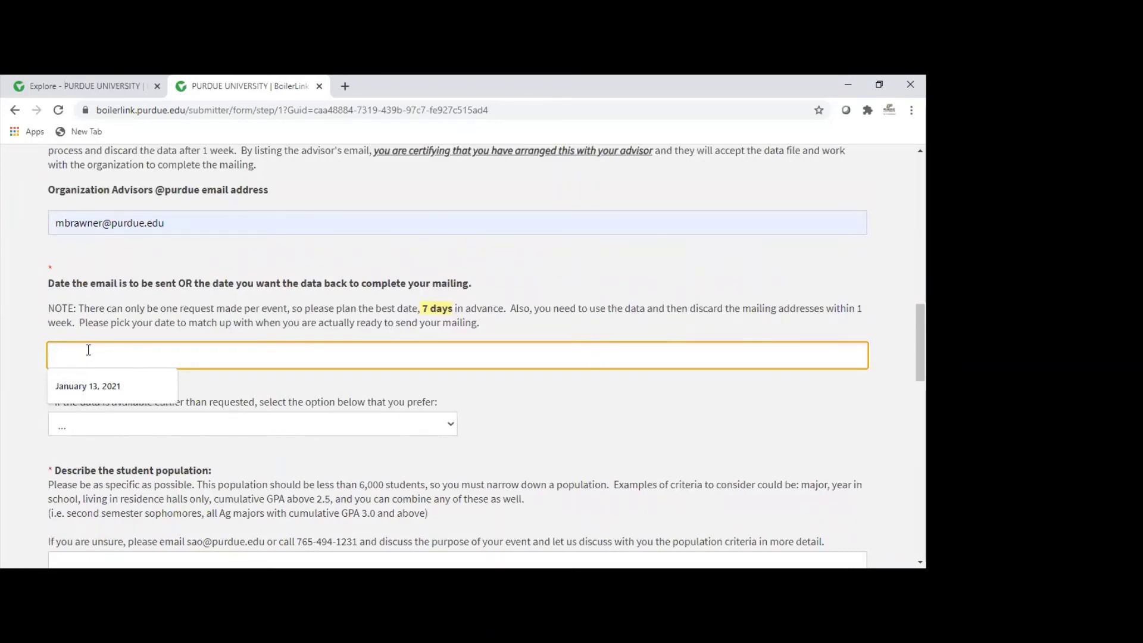
{"action": "type", "text": "1/"}
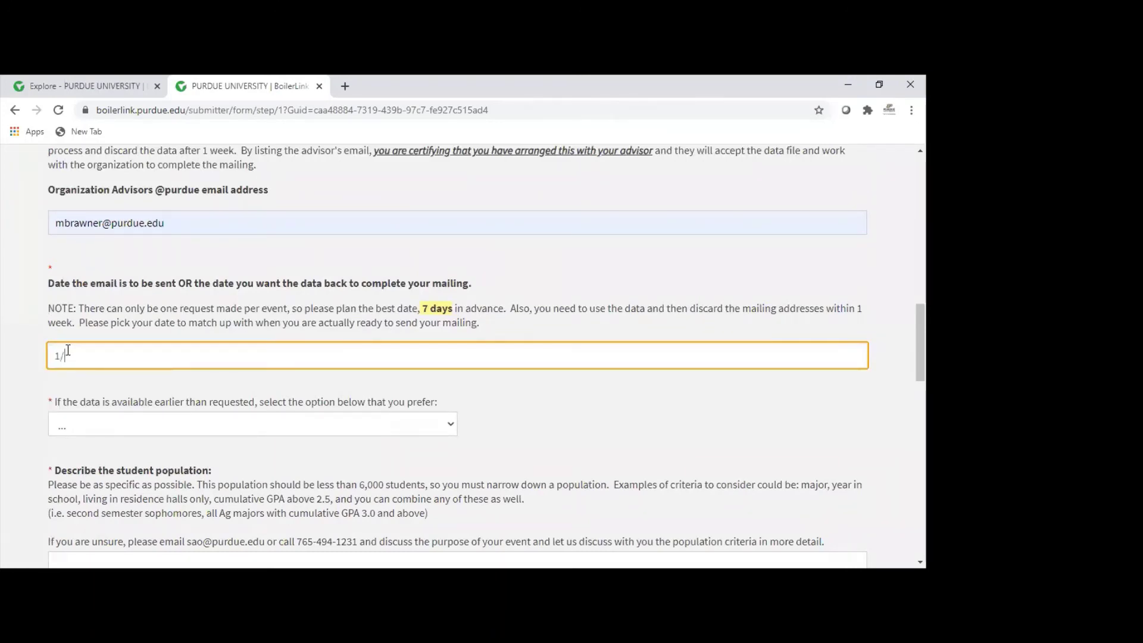
{"action": "type", "text": "28/2021"}
{"action": "left_click", "coordinate": [150, 427]}
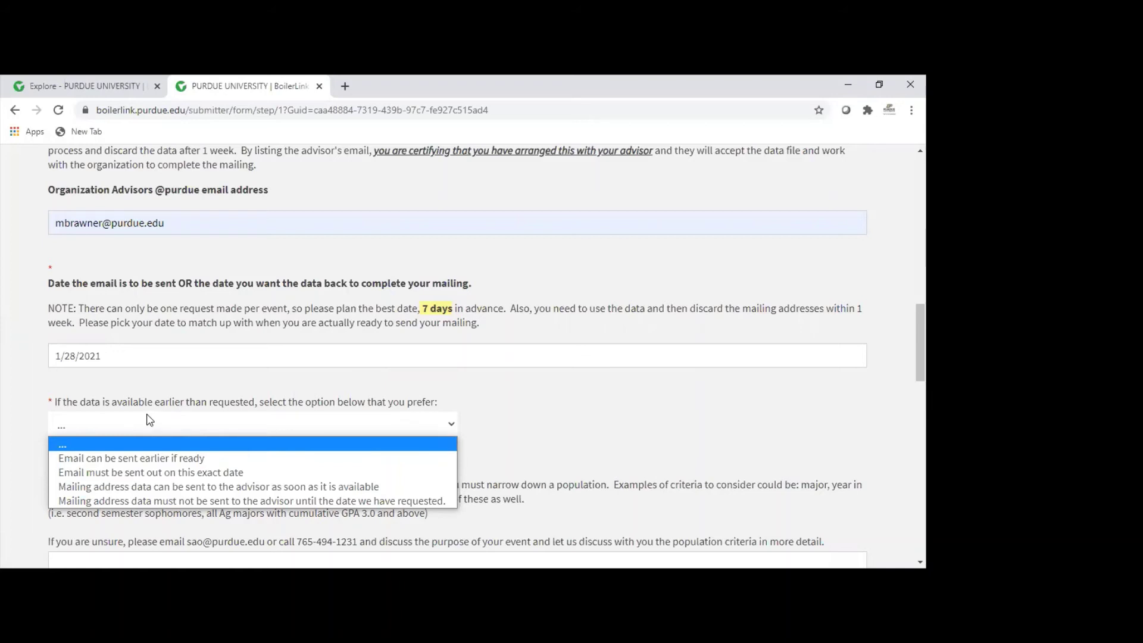
Step: Set 'If the data is available earlier' to 'Email must be sent out on this exact date'
{"action": "scroll", "coordinate": [149, 420], "scroll_direction": "down", "scroll_amount": 1}
{"action": "left_click", "coordinate": [227, 359]}
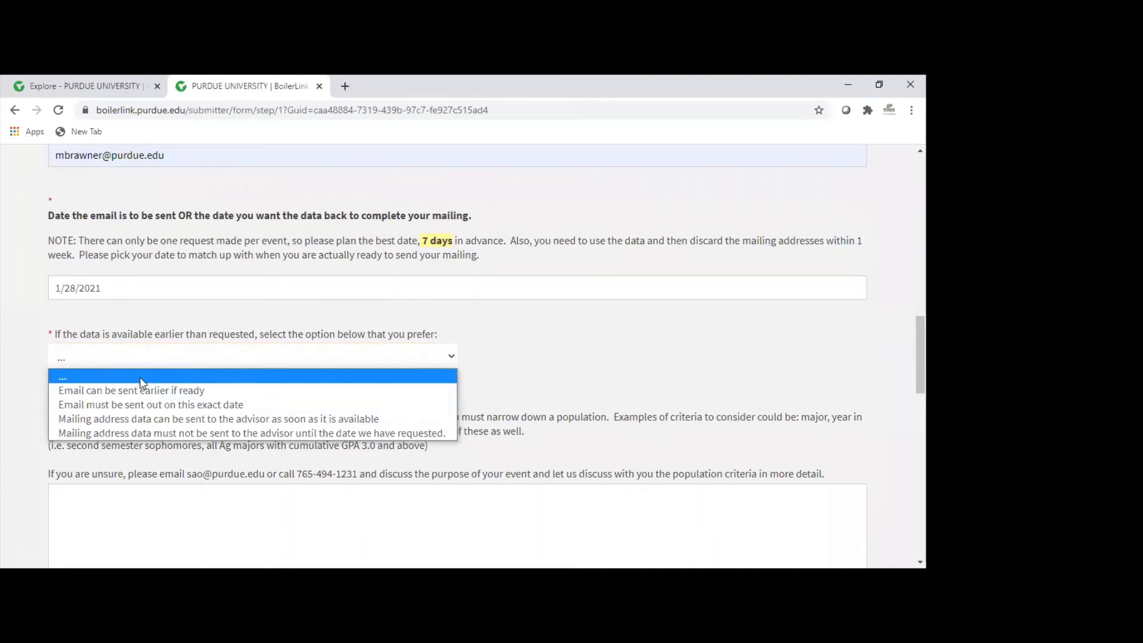
{"action": "left_click", "coordinate": [193, 405]}
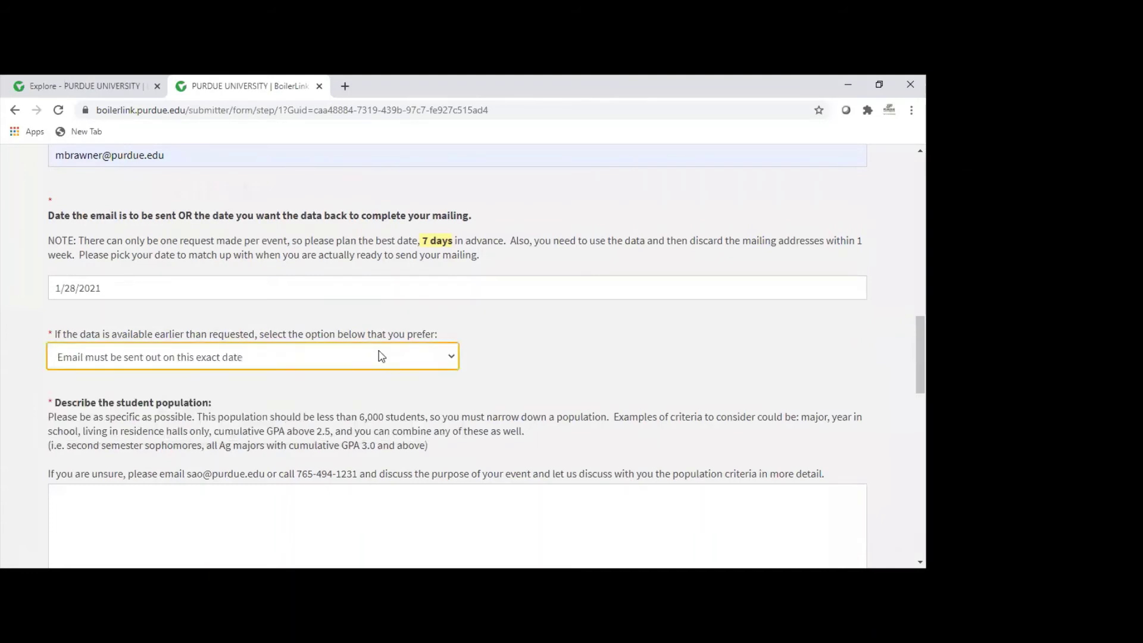
{"action": "scroll", "coordinate": [379, 357], "scroll_direction": "down", "scroll_amount": 2}
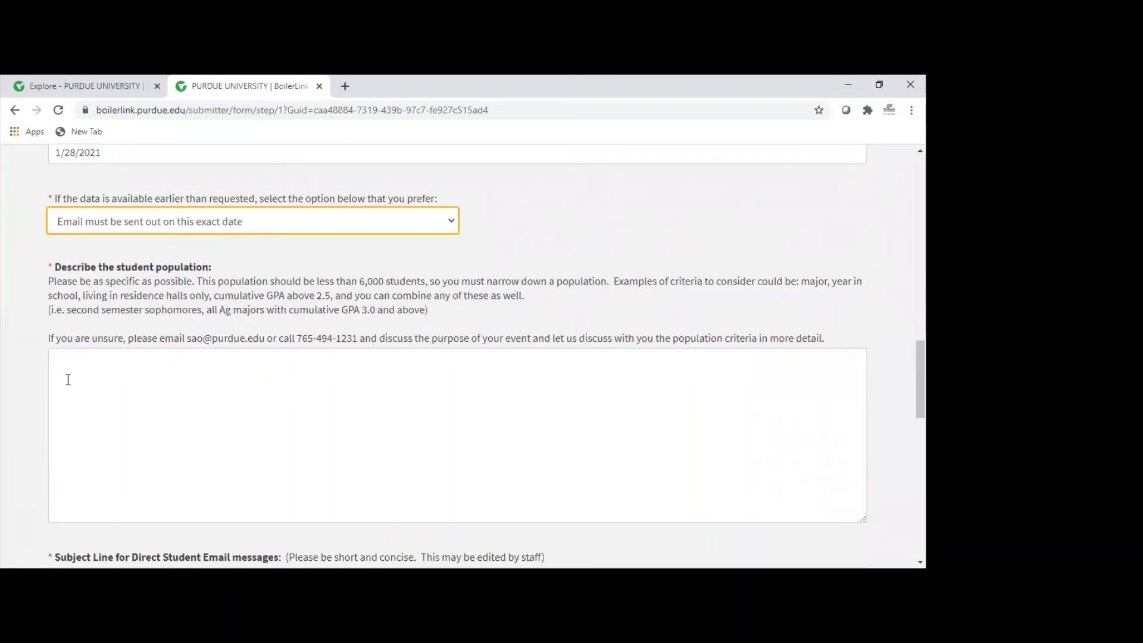
Step: Describe the student population as 'First semester freshman living in residence halls.'
{"action": "left_click", "coordinate": [98, 384]}
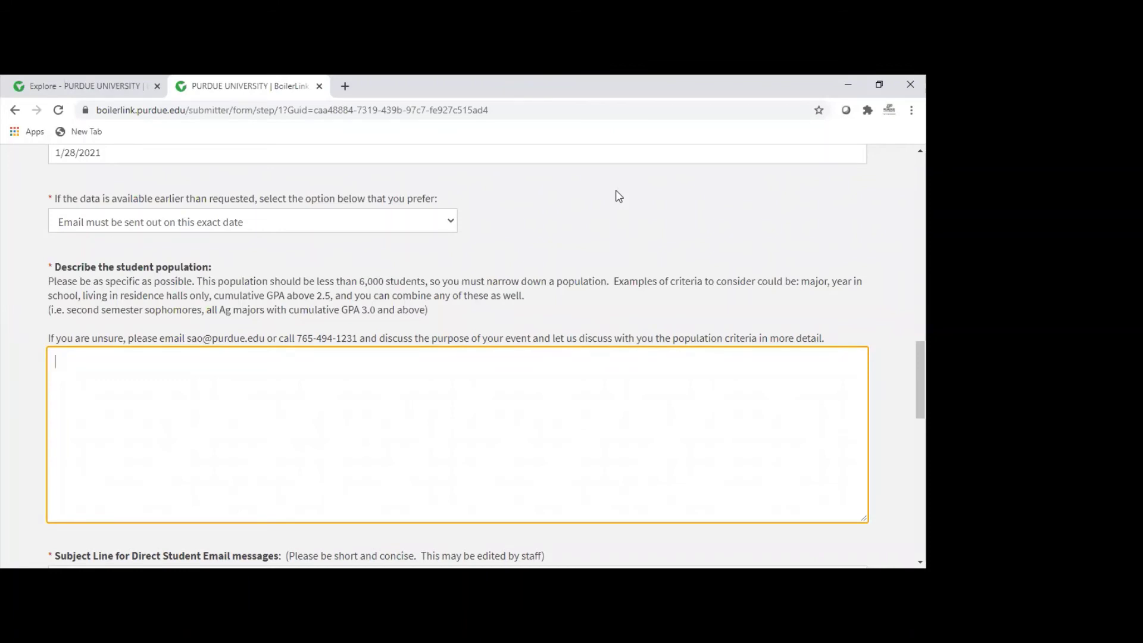
{"action": "type", "text": "First semester freshman living in "}
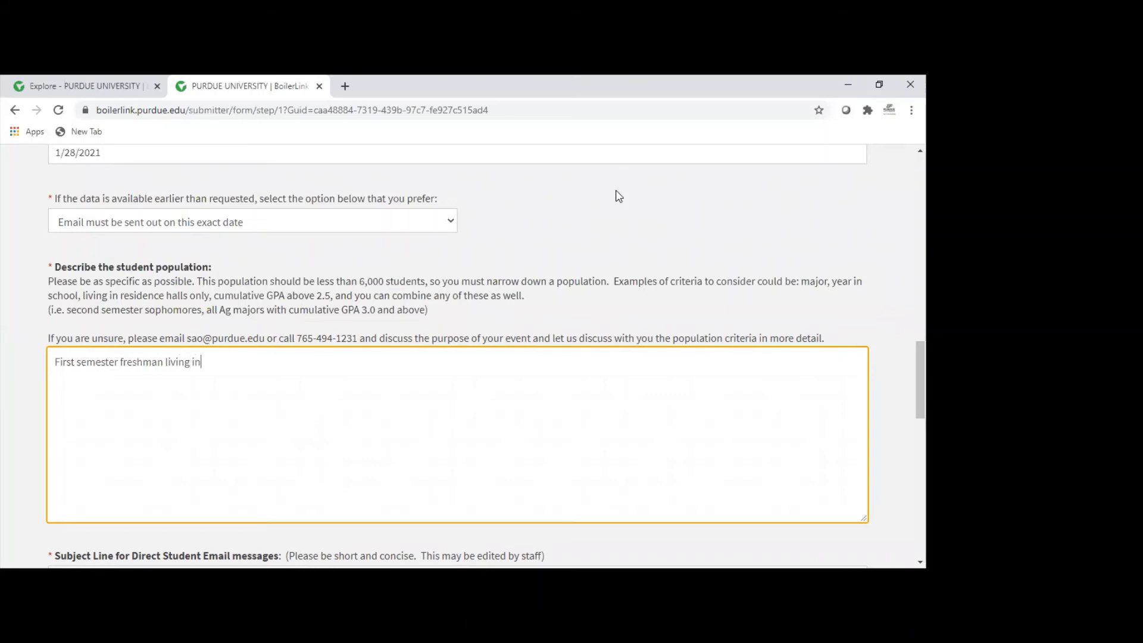
{"action": "type", "text": "residence halls."}
{"action": "scroll", "coordinate": [28, 288], "scroll_direction": "down", "scroll_amount": 2}
{"action": "scroll", "coordinate": [27, 286], "scroll_direction": "down", "scroll_amount": 4}
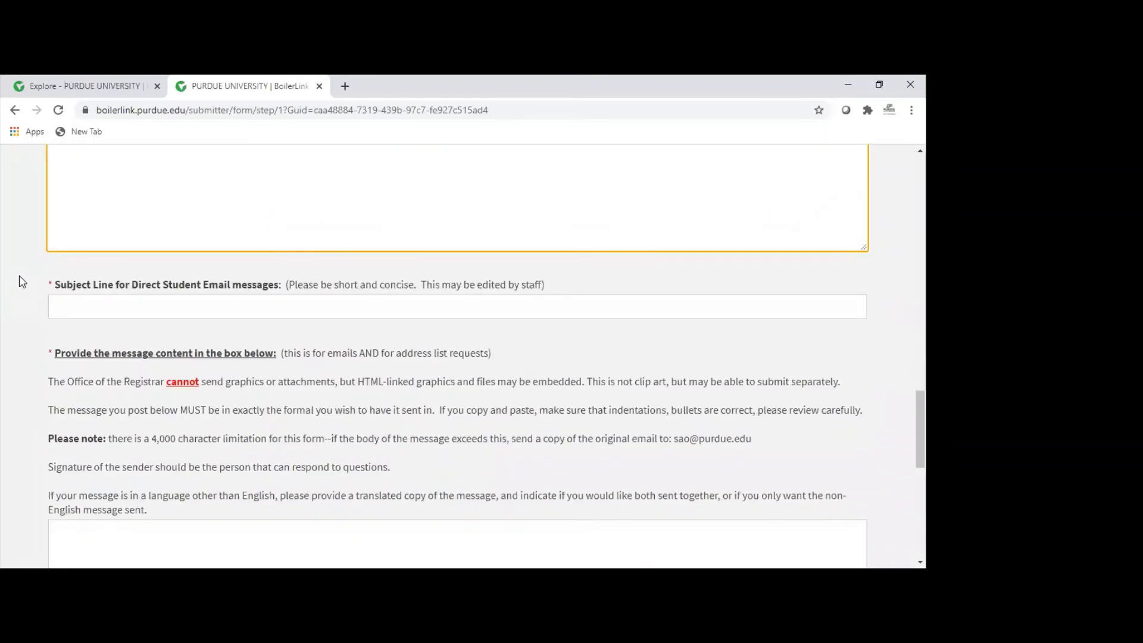
Step: Enter 'B-Involved Fair' as the email subject line
{"action": "left_click", "coordinate": [52, 308]}
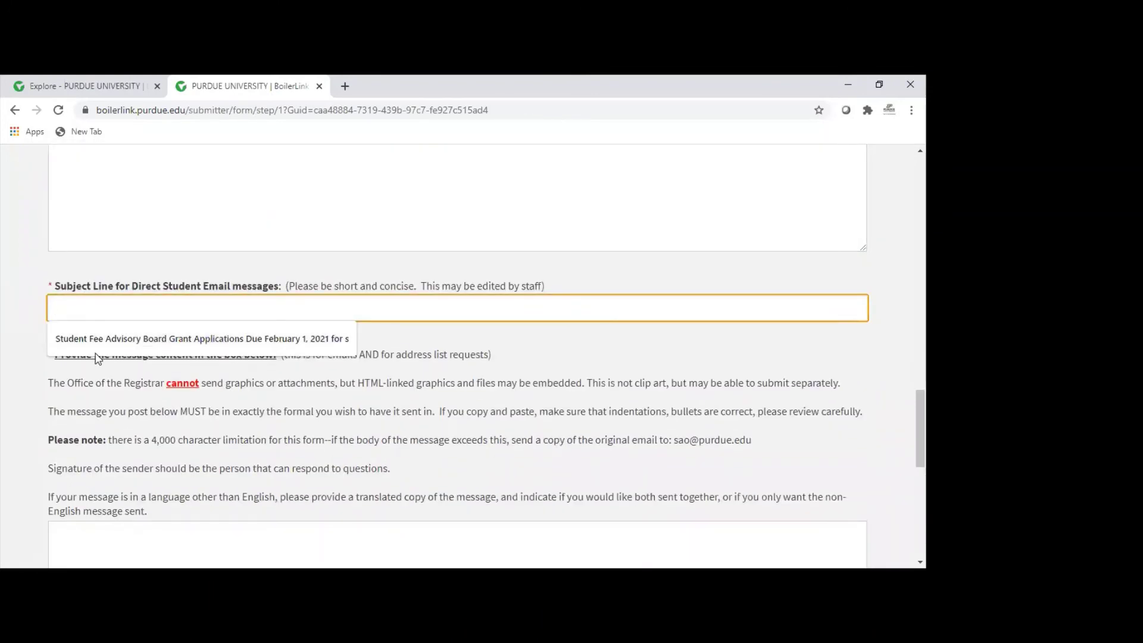
{"action": "type", "text": "B"}
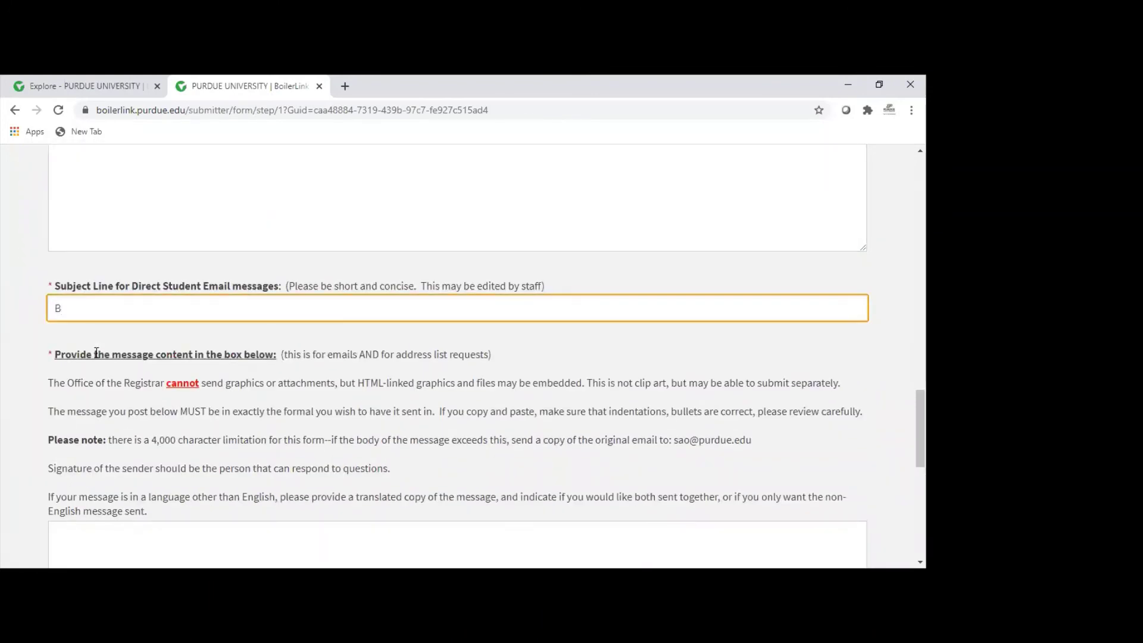
{"action": "type", "text": "-Involved Fair"}
{"action": "scroll", "coordinate": [16, 387], "scroll_direction": "down", "scroll_amount": 1}
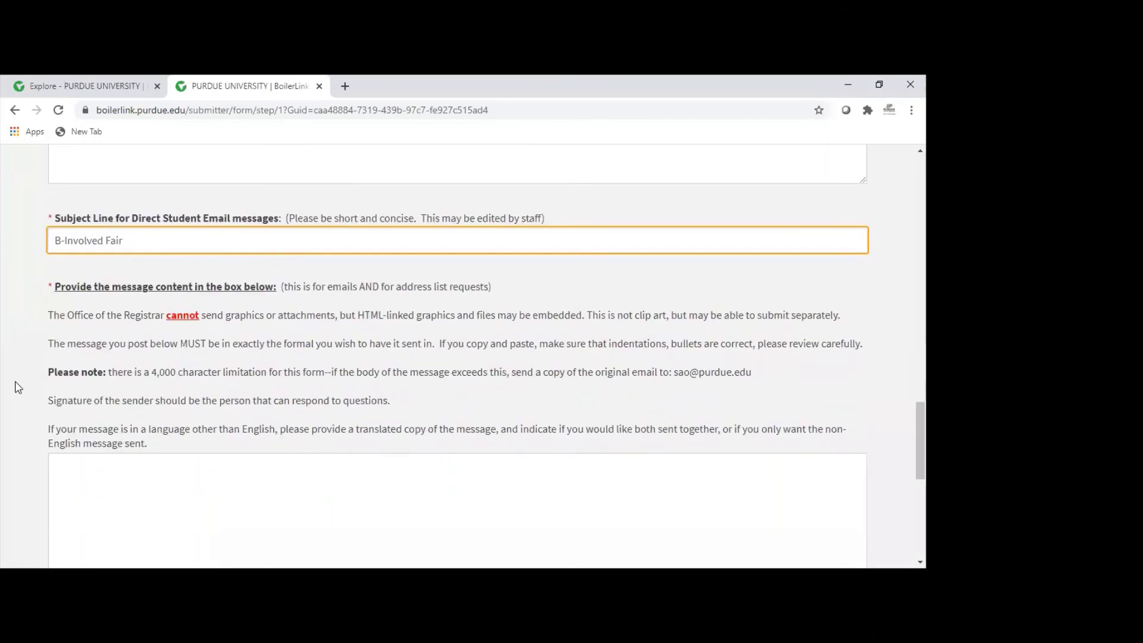
{"action": "scroll", "coordinate": [18, 387], "scroll_direction": "down", "scroll_amount": 2}
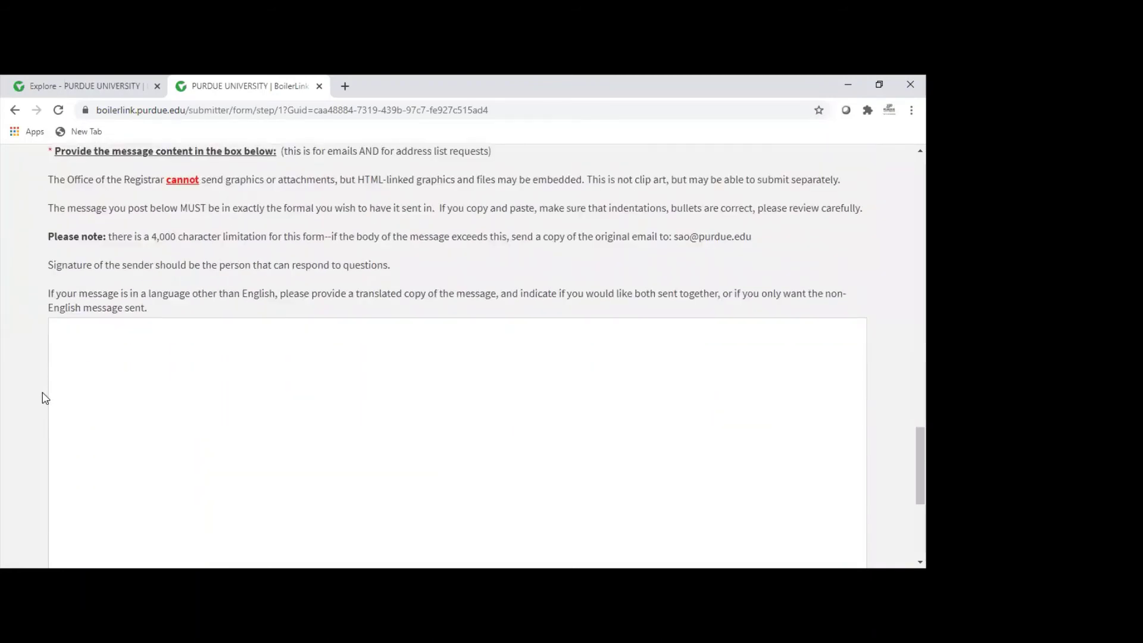
{"action": "scroll", "coordinate": [45, 396], "scroll_direction": "up", "scroll_amount": 1}
Step: Type the message 'Attend the B-Involved Fair to learn of ways to get involved with student organizations on campus.'
{"action": "left_click", "coordinate": [191, 406]}
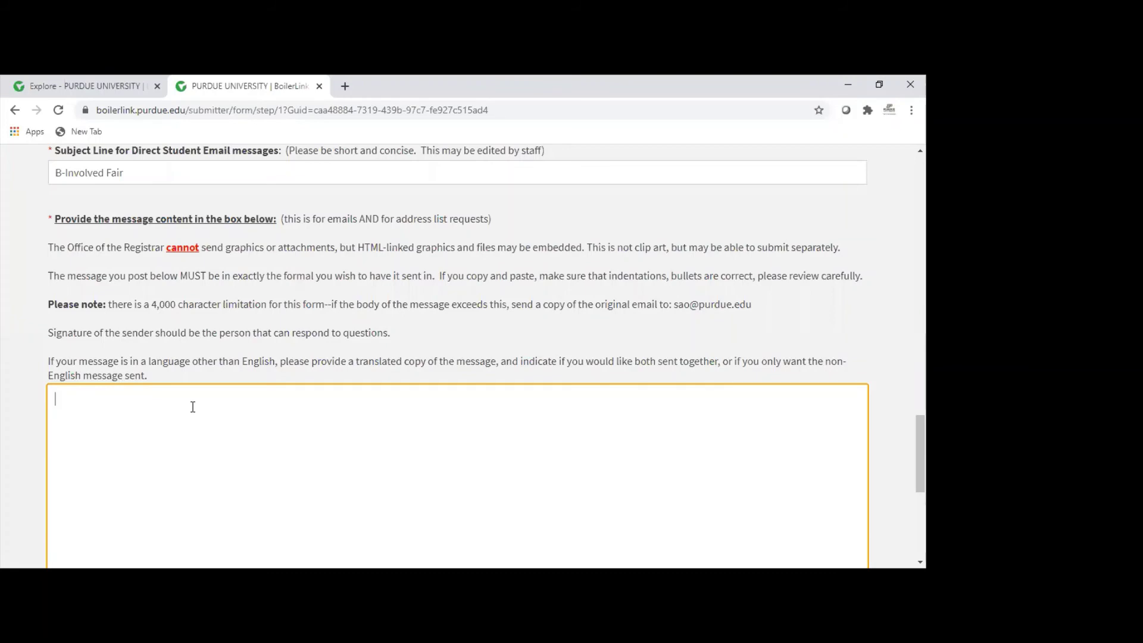
{"action": "scroll", "coordinate": [7, 326], "scroll_direction": "down", "scroll_amount": 3}
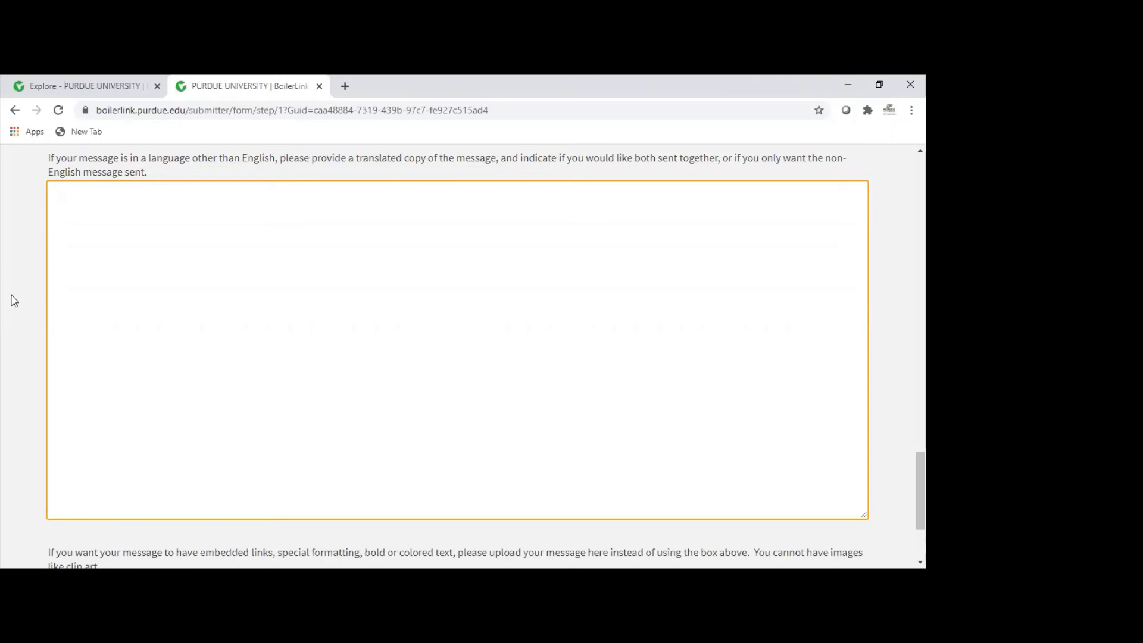
{"action": "type", "text": "Attend the B-Involved Fair "}
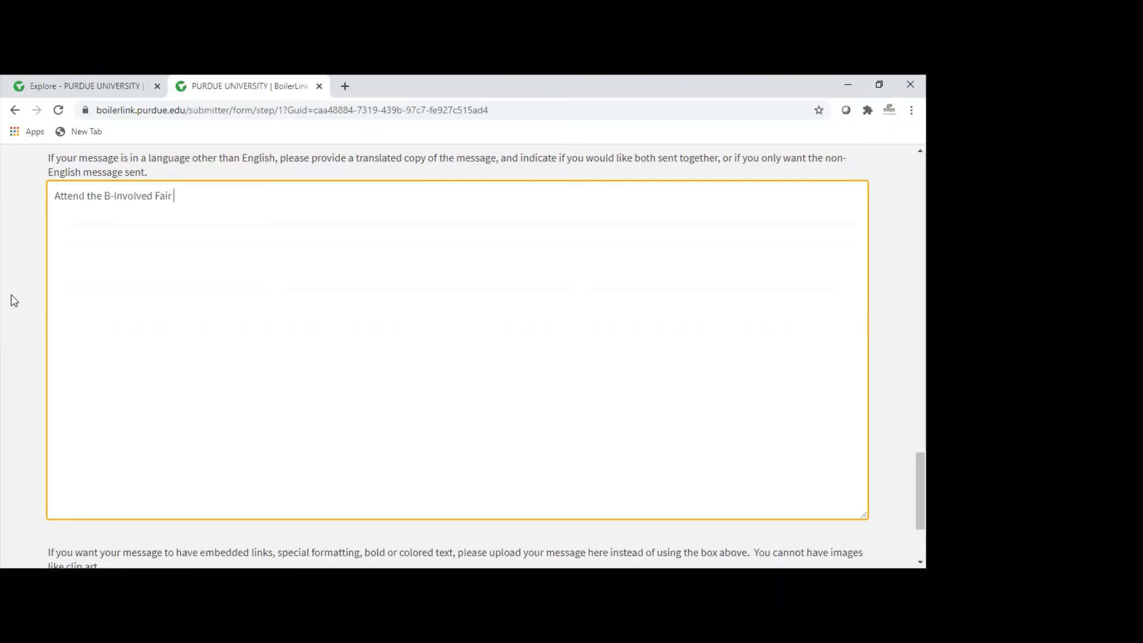
{"action": "type", "text": "to learn of ways to get in"}
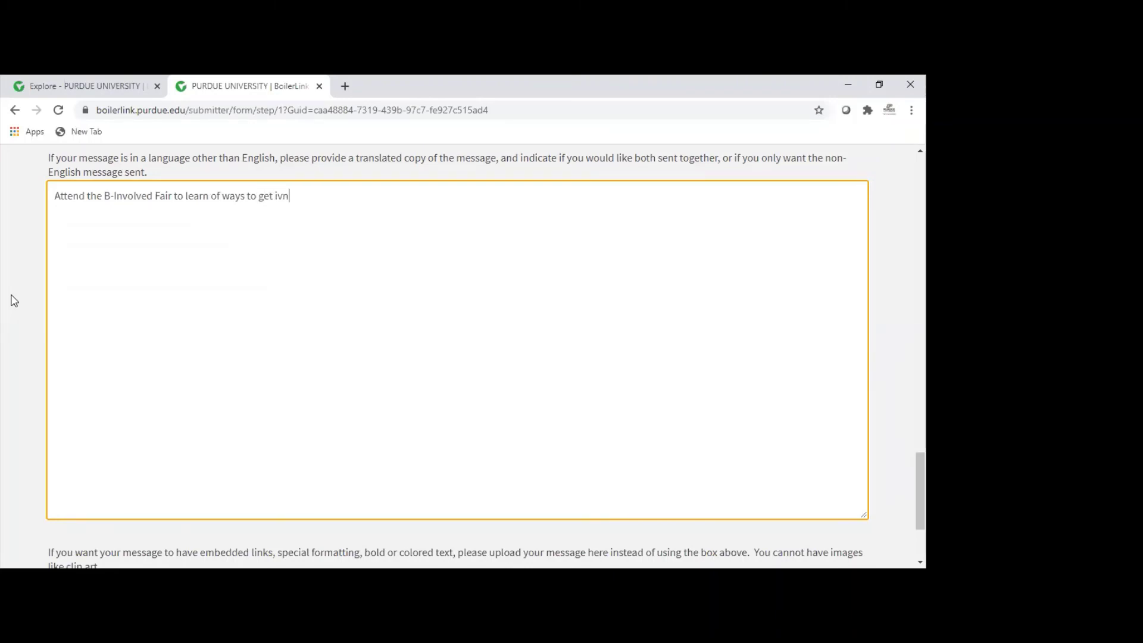
{"action": "type", "text": "volved with student organizations on campus."}
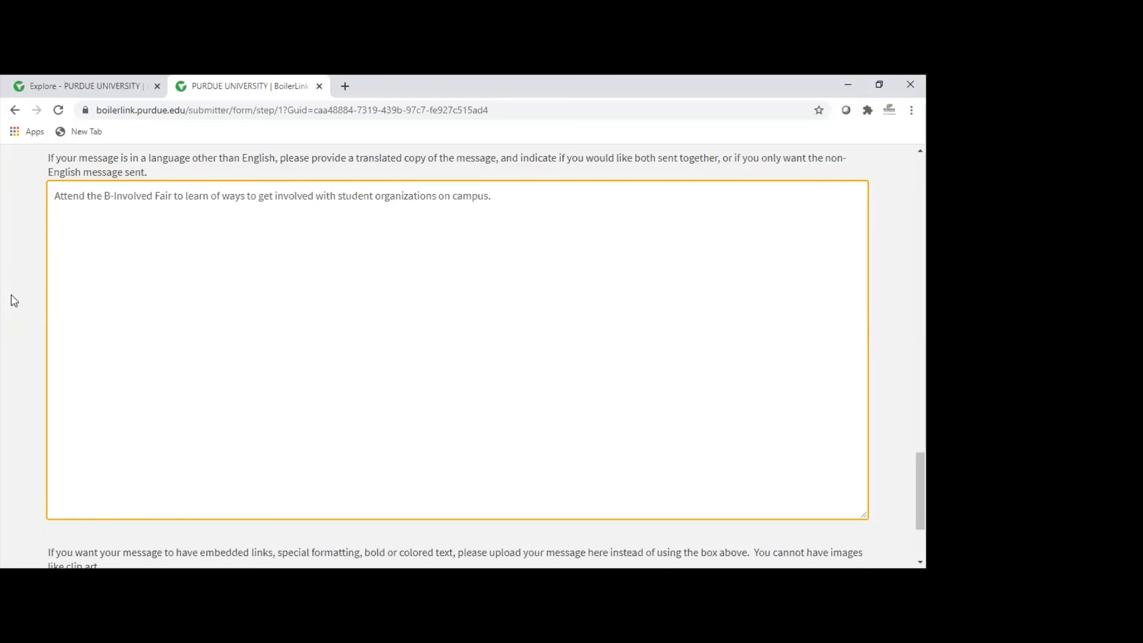
{"action": "scroll", "coordinate": [31, 230], "scroll_direction": "down", "scroll_amount": 3}
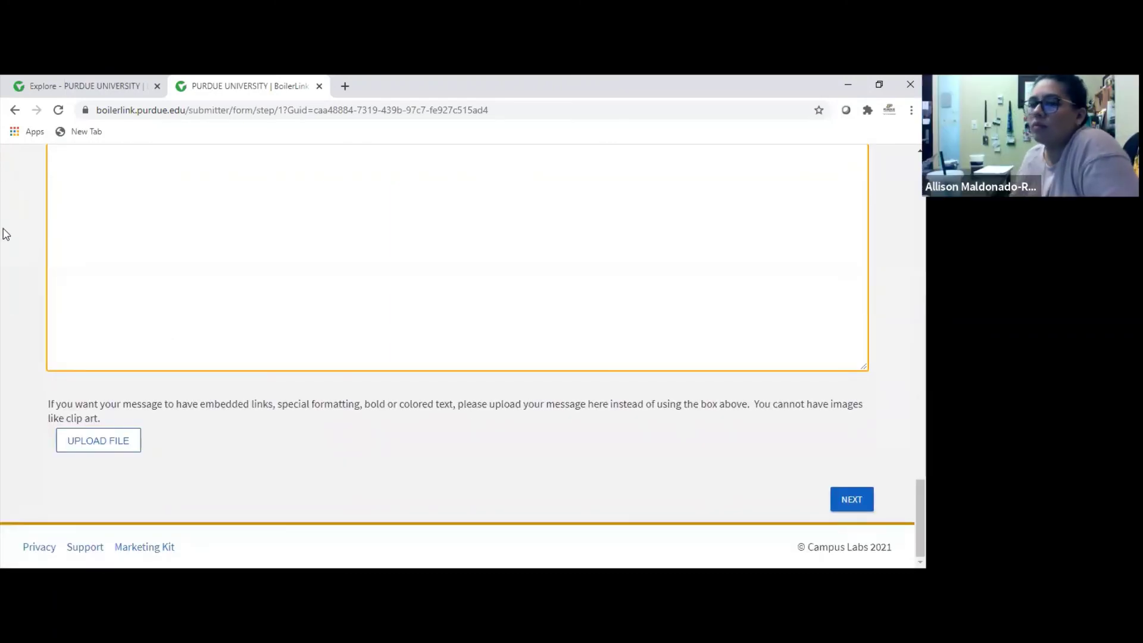
{"action": "scroll", "coordinate": [13, 247], "scroll_direction": "up", "scroll_amount": 5}
{"action": "scroll", "coordinate": [14, 244], "scroll_direction": "down", "scroll_amount": 5}
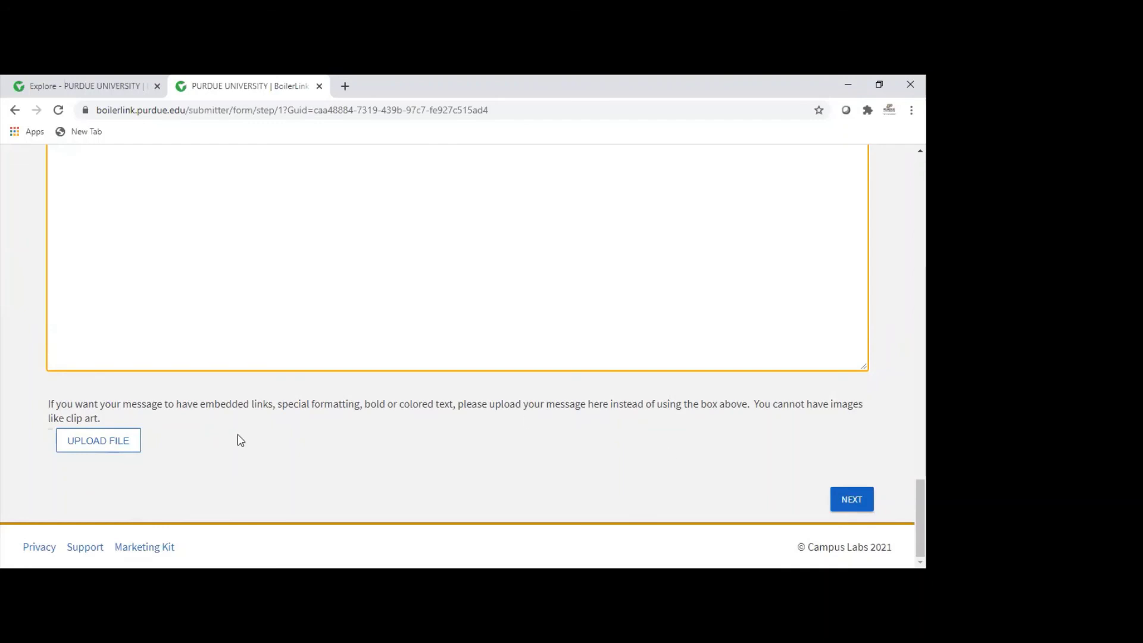
{"action": "scroll", "coordinate": [274, 432], "scroll_direction": "up", "scroll_amount": 2}
{"action": "scroll", "coordinate": [278, 430], "scroll_direction": "down", "scroll_amount": 2}
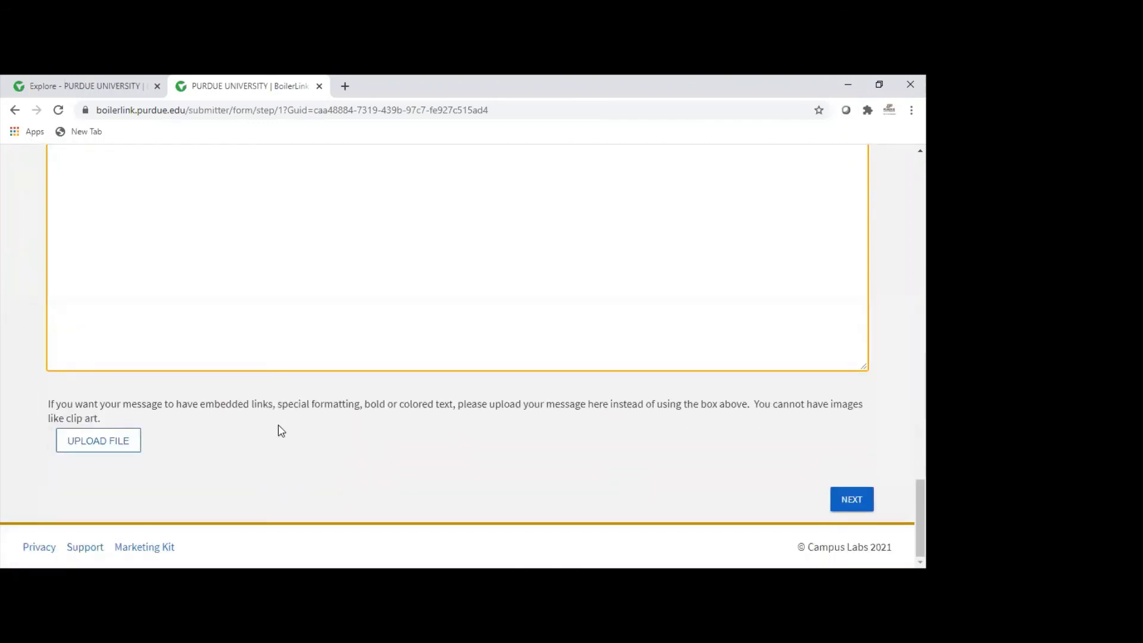
Step: Continue to the Review Submission page and submit the completed Direct Student Email or Data Request
{"action": "left_click", "coordinate": [849, 502]}
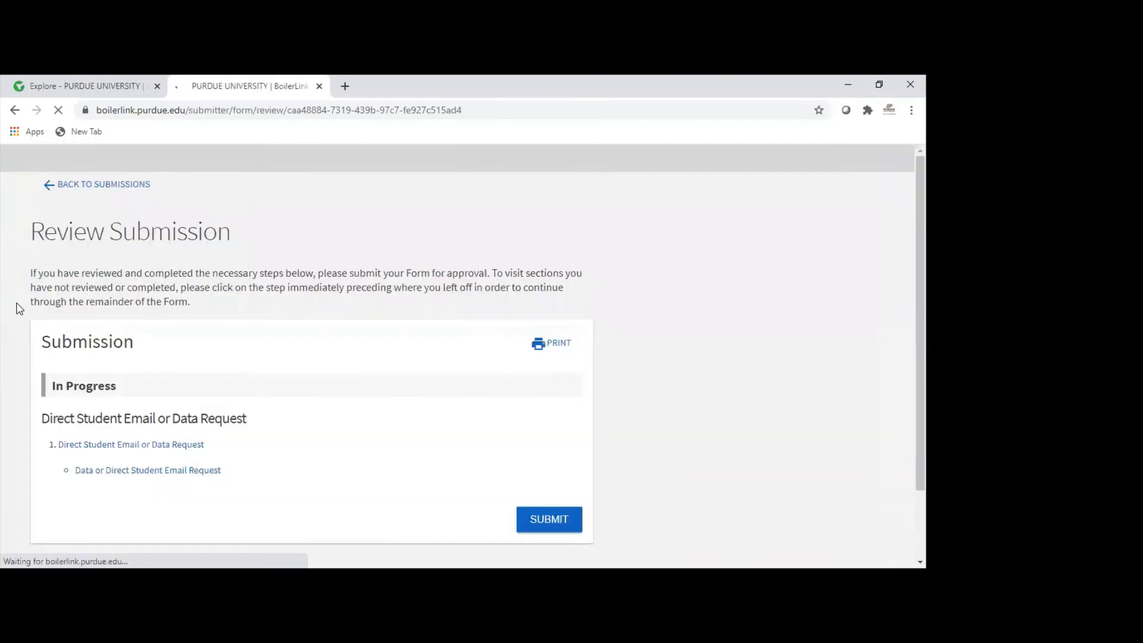
{"action": "scroll", "coordinate": [372, 307], "scroll_direction": "down", "scroll_amount": 1}
{"action": "scroll", "coordinate": [373, 307], "scroll_direction": "down", "scroll_amount": 3}
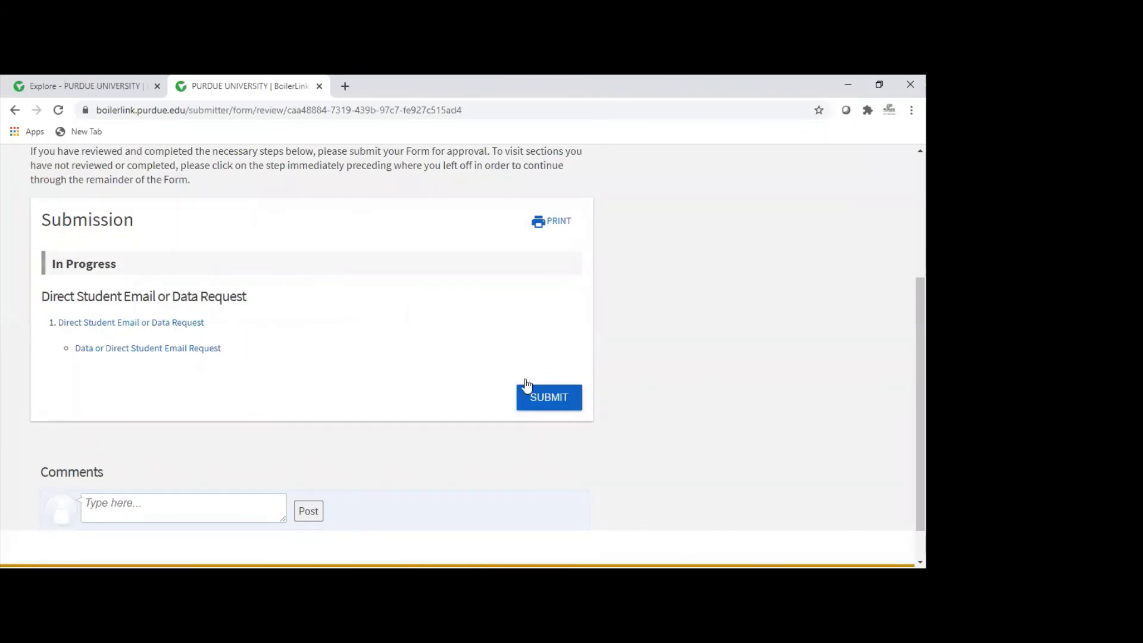
{"action": "left_click", "coordinate": [542, 404]}
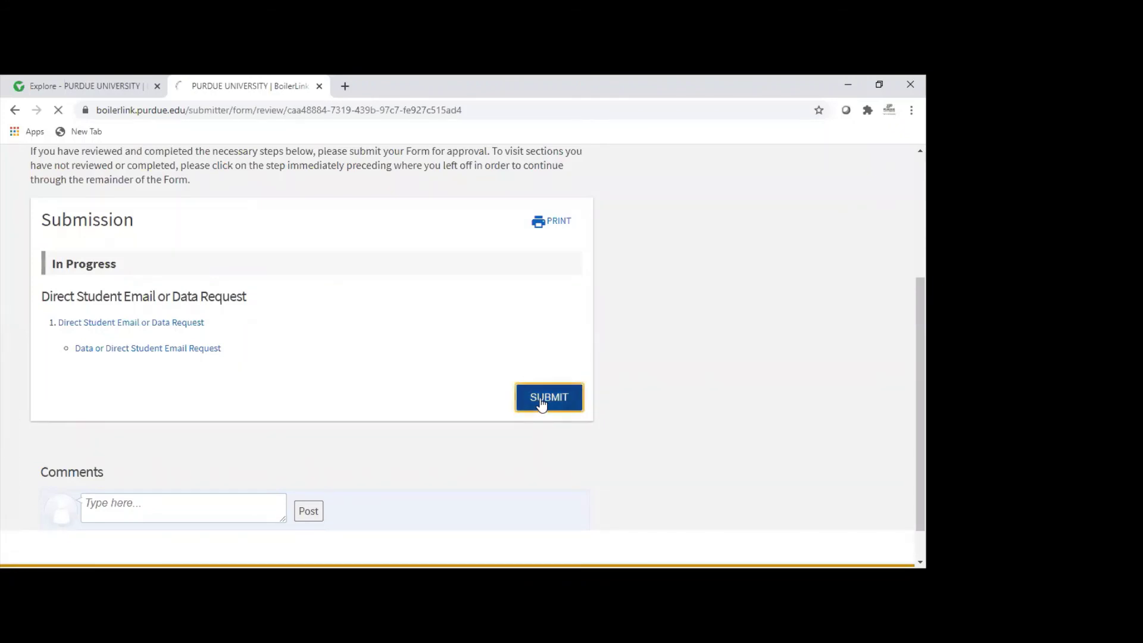